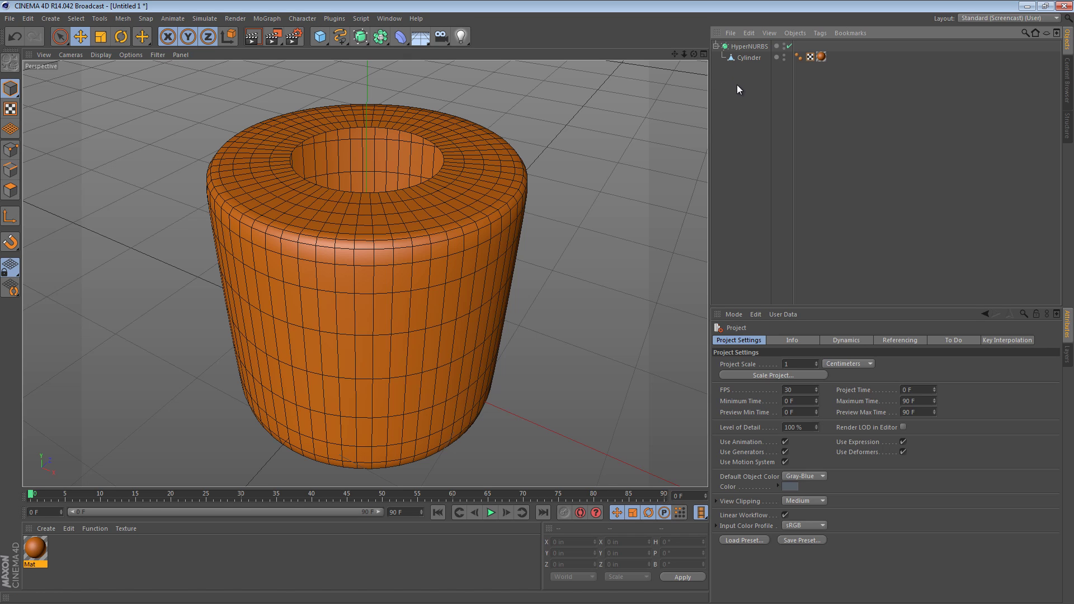
Select the Cylinder object nested under HyperNURBS in the Object Manager.
left_click(763, 57)
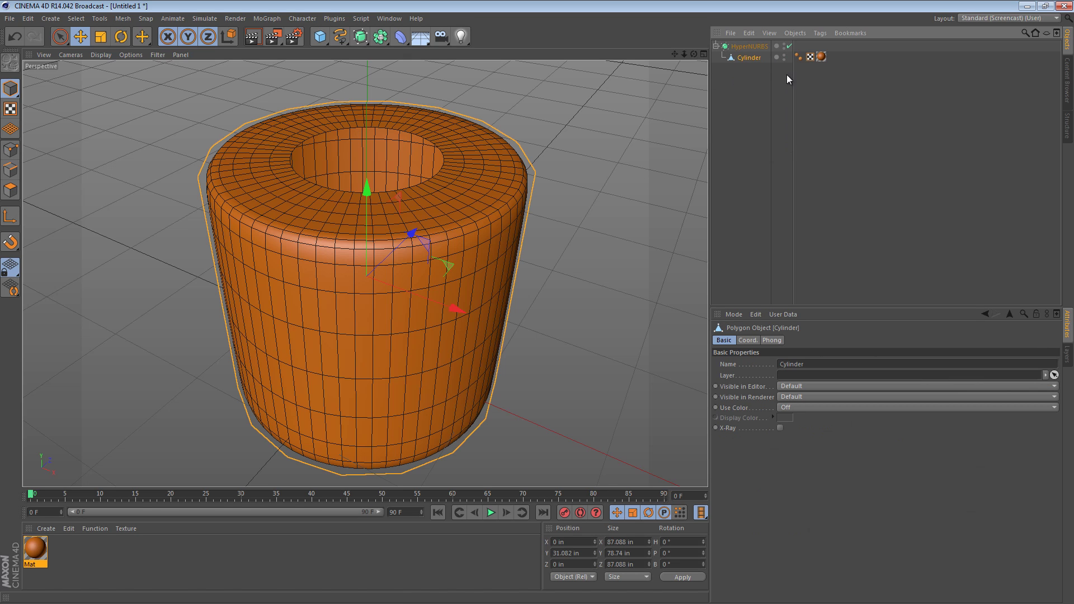
Disable HyperNURBS to reveal the faceted low-poly cylinder, and zoom in on its top.
left_click(789, 46)
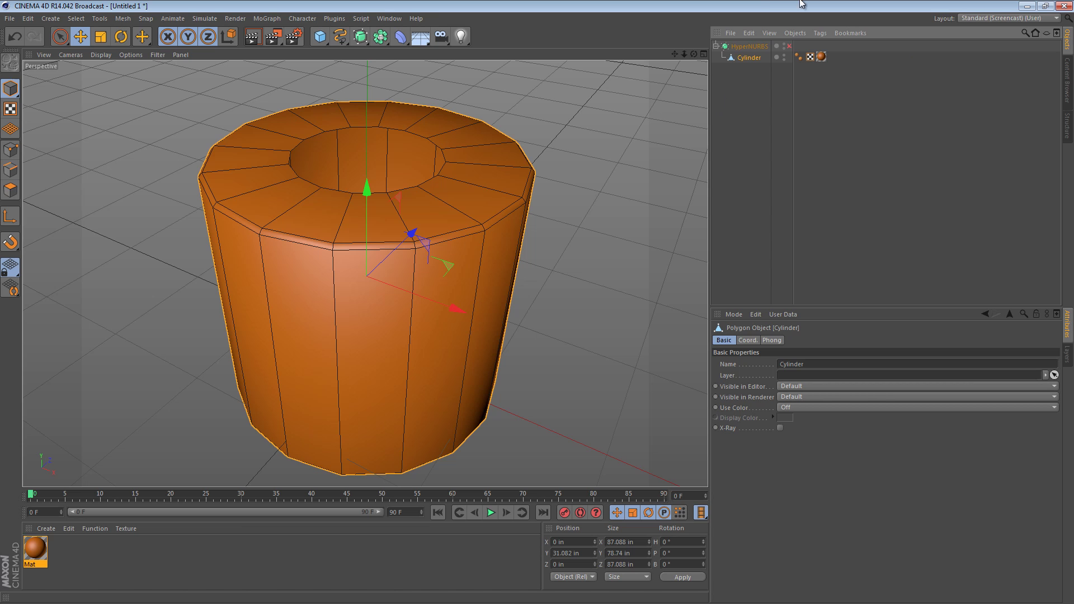
right_click_drag(382, 189, 467, 217, "alt")
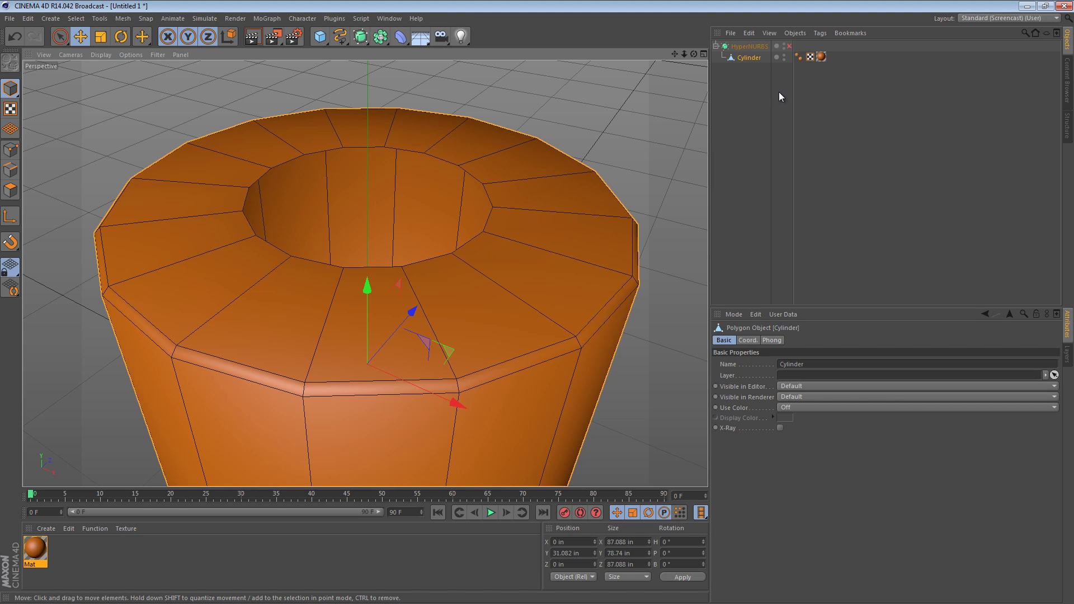
In Polygon mode, cap the top hole with Close Polygon Hole and pull the cap up into a raised step.
left_click(2, 188)
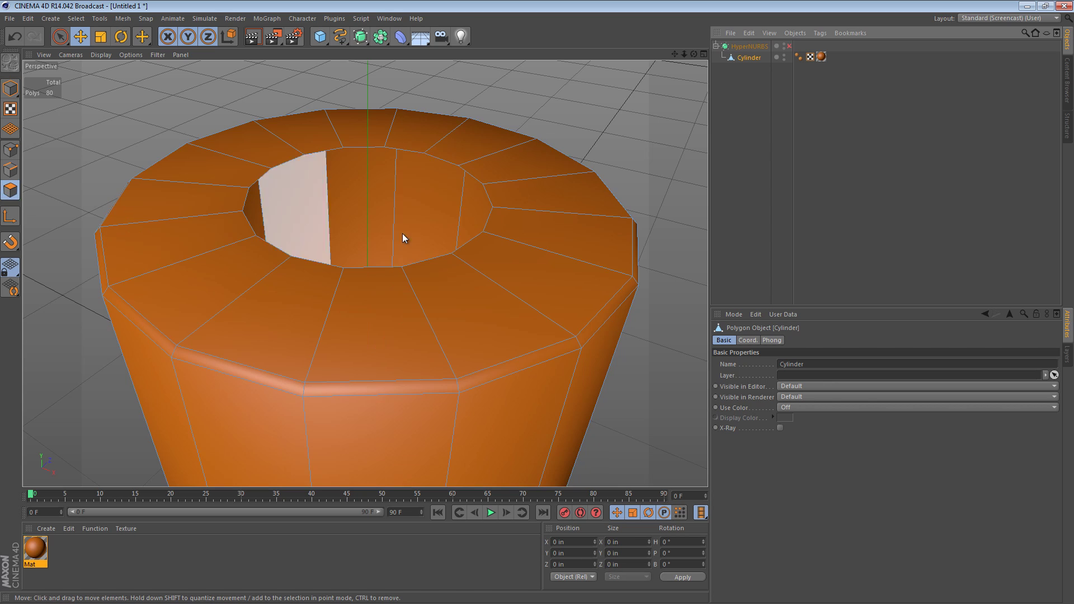
key("m")
key("d")
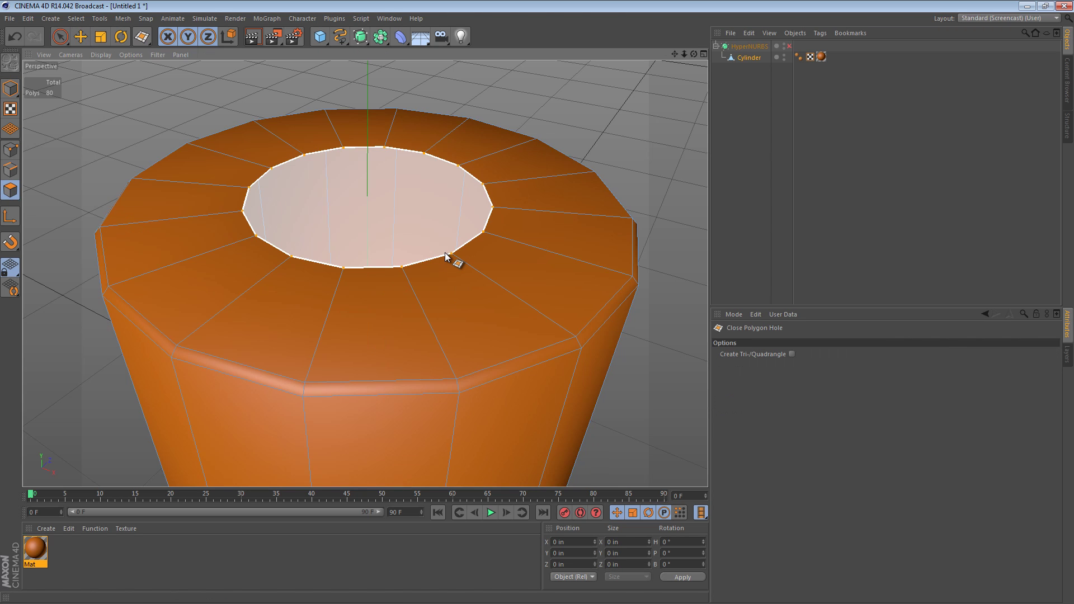
left_click(448, 254)
key("e")
left_click(418, 210)
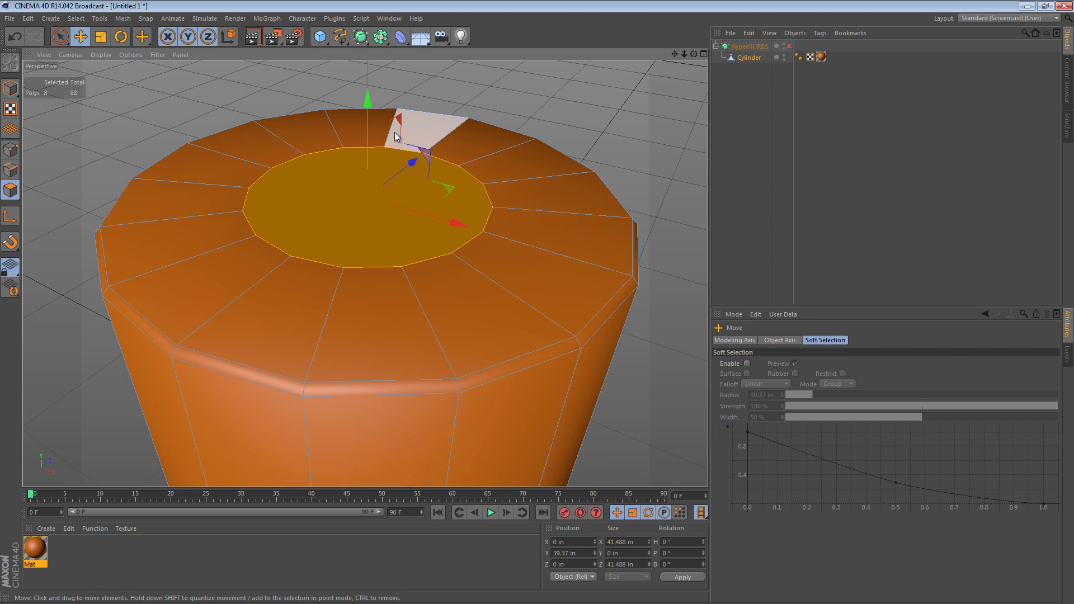
left_click_drag(366, 111, 368, 94, "ctrl")
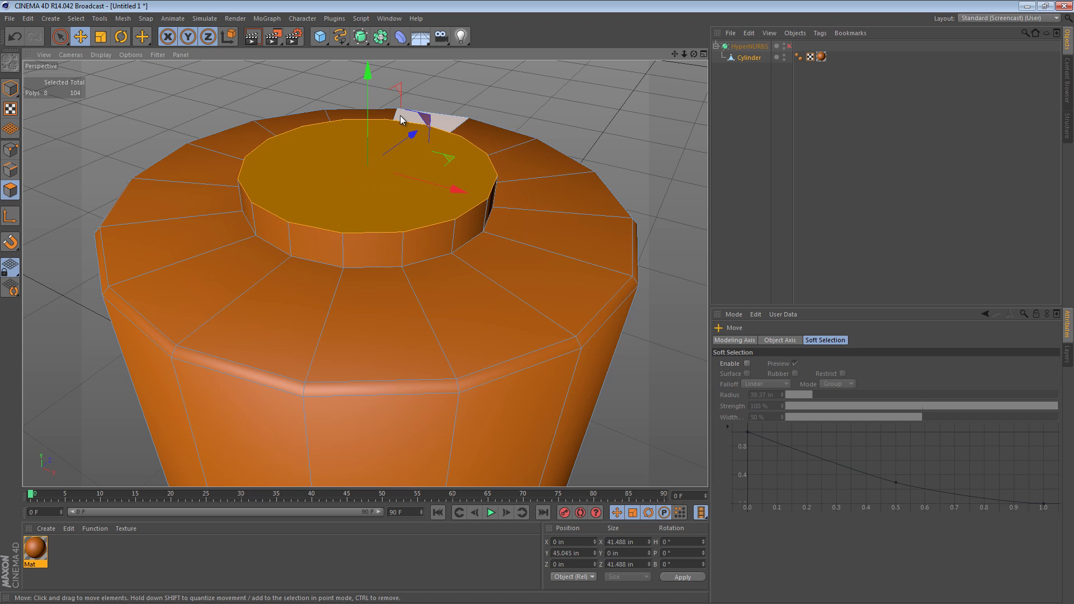
Inset a smaller ring on the raised cap and extrude it upward into a narrow neck.
key("i")
left_click_drag(588, 123, 536, 324)
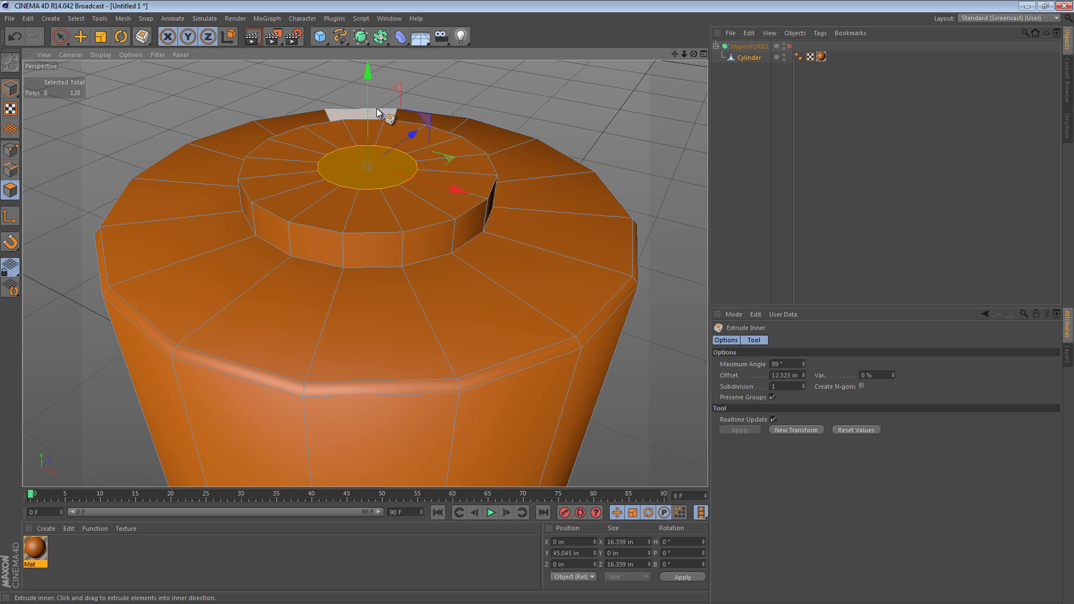
left_click_drag(377, 108, 542, 323, "ctrl")
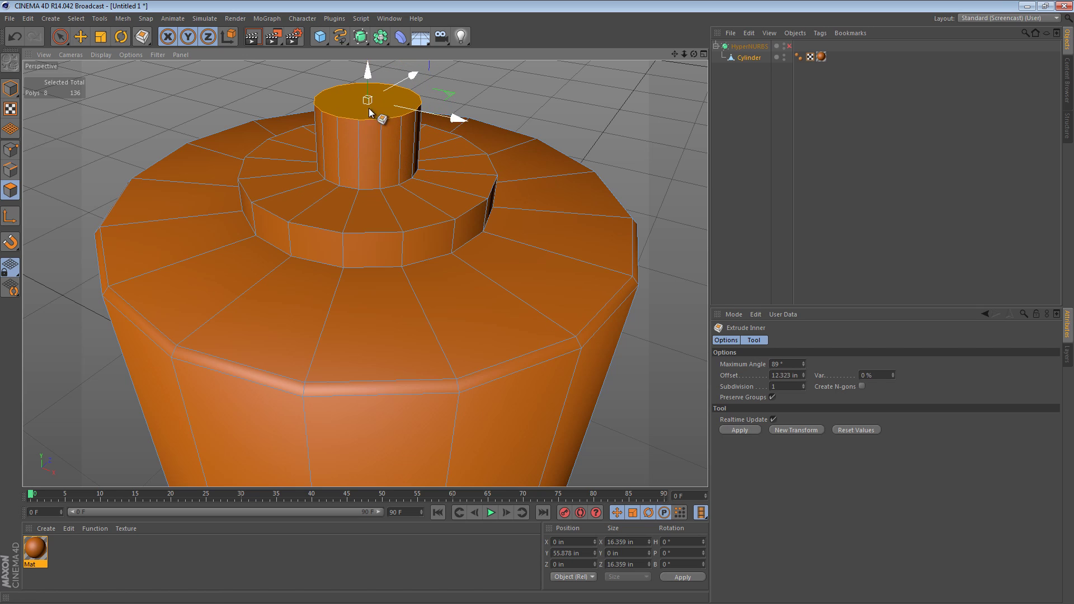
left_click_drag(393, 144, 471, 217, "alt")
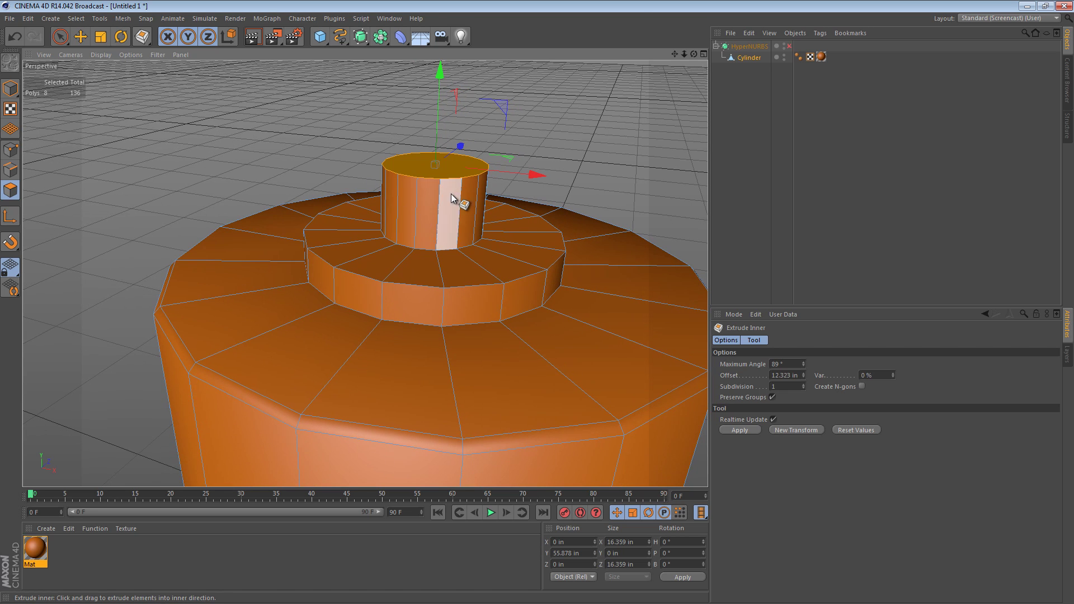
key("e")
left_click(450, 212)
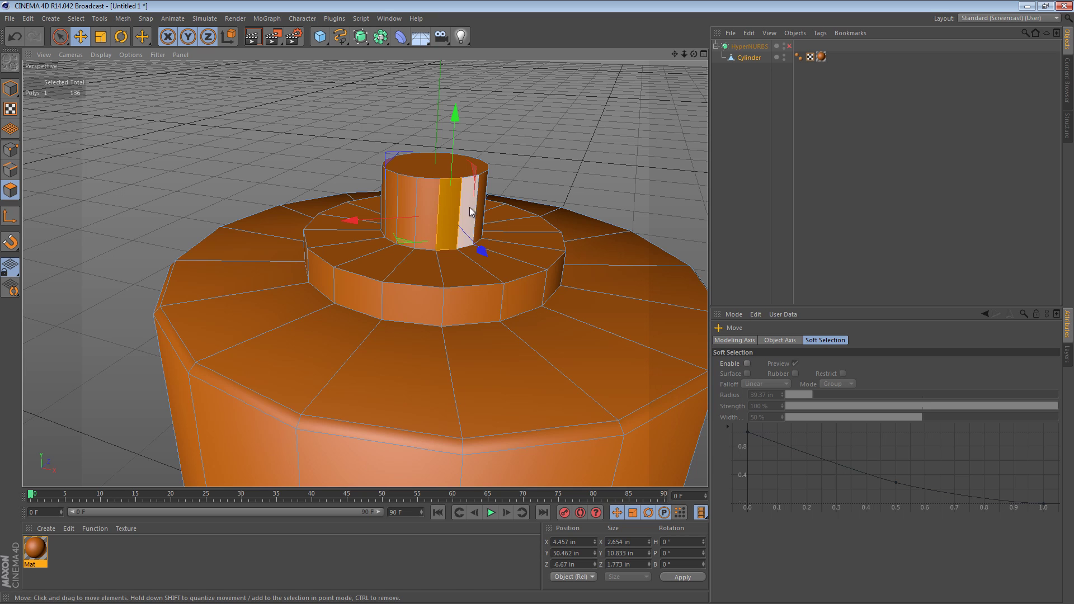
left_click(529, 180)
Re-enable HyperNURBS smoothing and delete the neck's top cap to open it.
key("h")
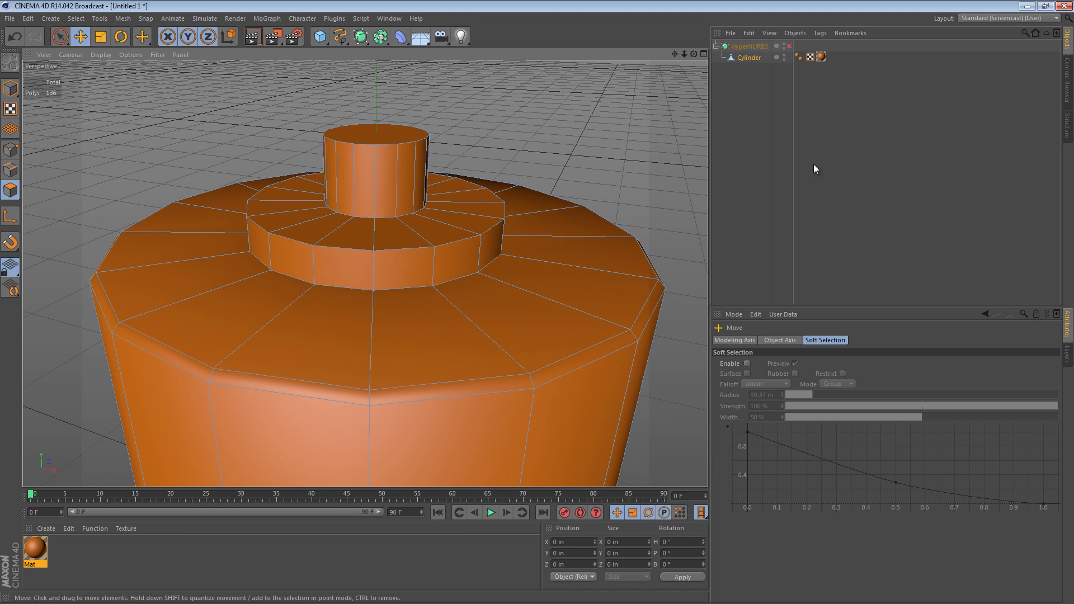
left_click(790, 46)
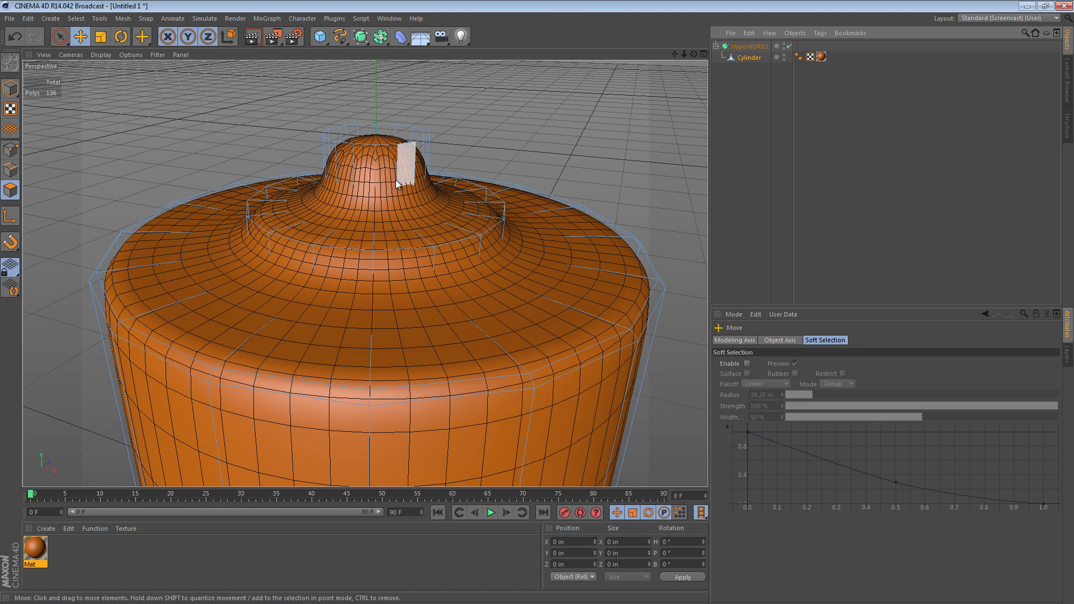
left_click(380, 136)
key("Delete")
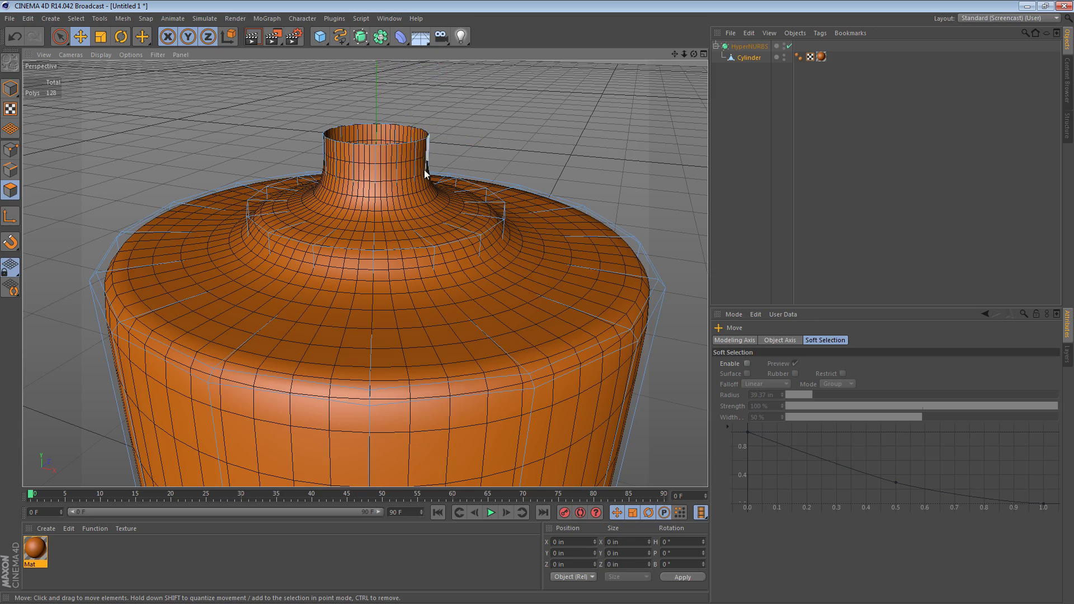
Orbit around the bottle's shoulder to inspect it, then undo the neck extrusion.
left_click(566, 311)
scroll(566, 311, "down", 2)
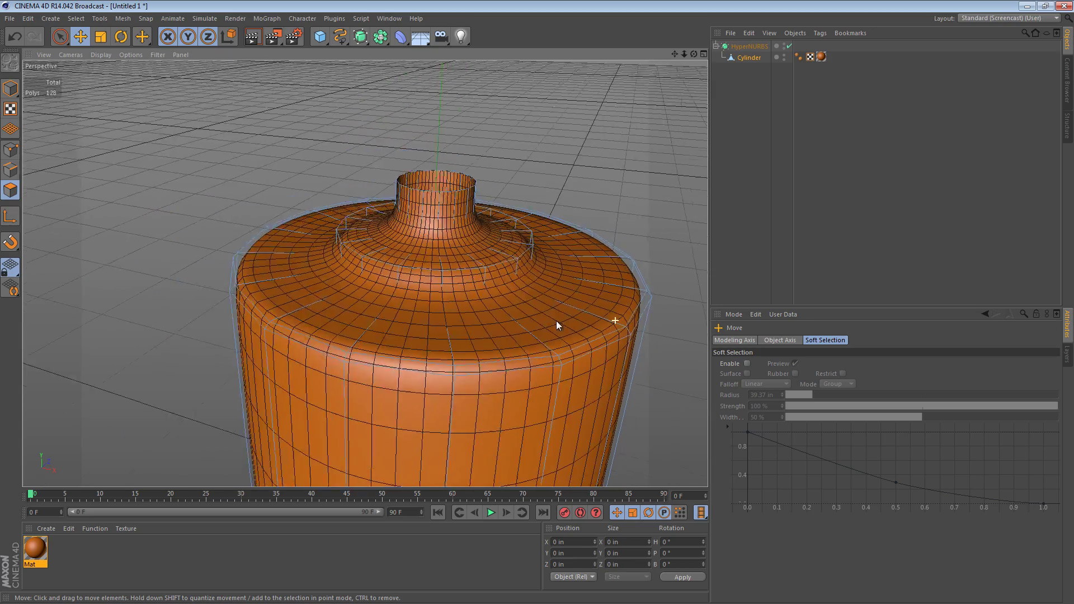
scroll(555, 321, "down", 3)
left_click_drag(445, 320, 417, 284, "alt")
scroll(525, 270, "up", 4)
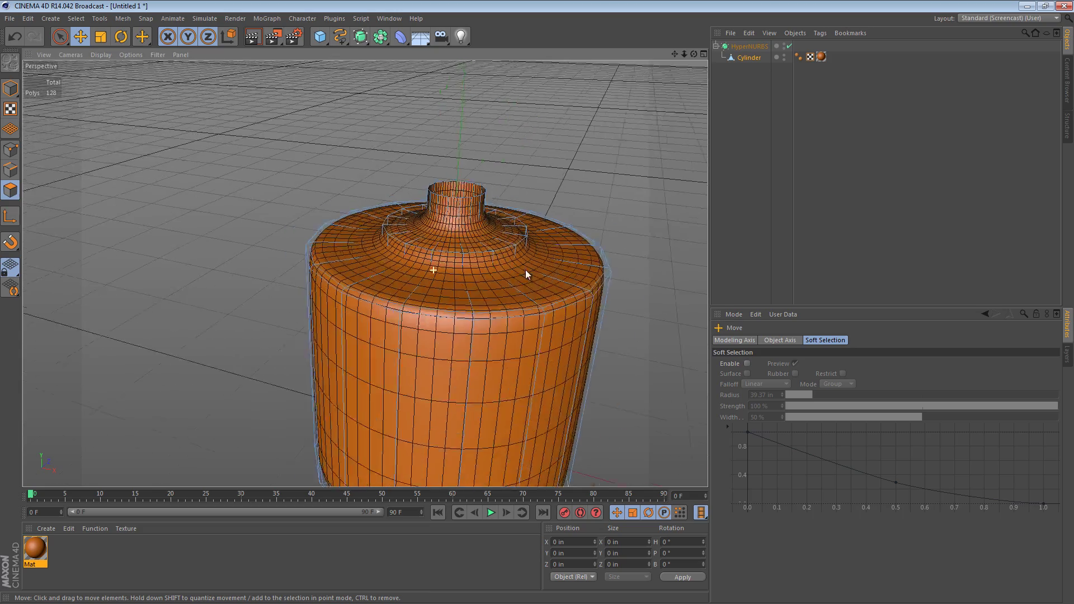
left_click_drag(525, 270, 495, 252, "alt")
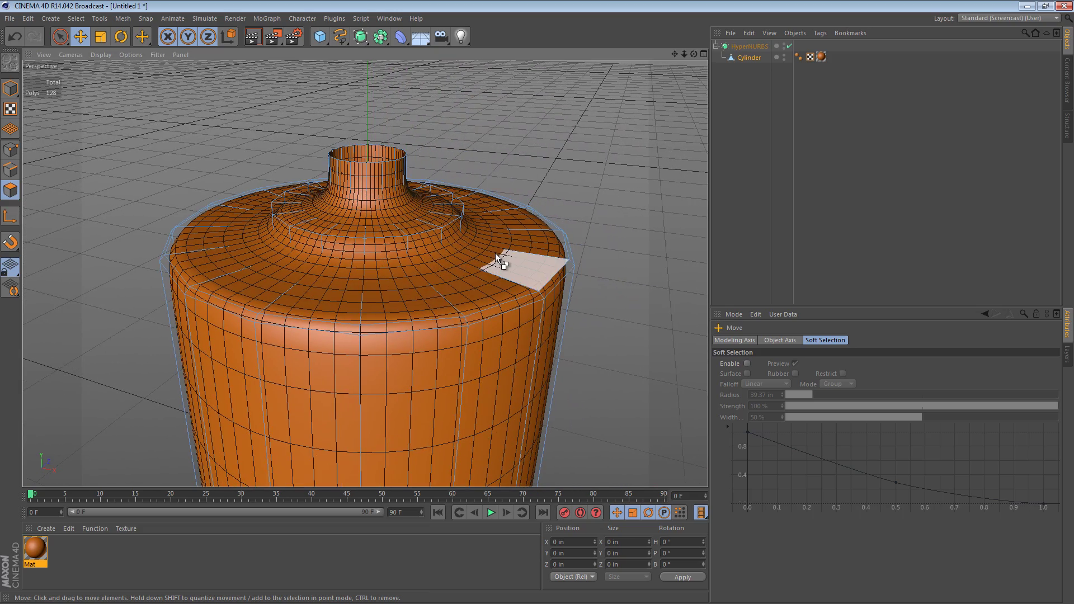
key("ctrl+z")
key("ctrl+z")
key("ctrl+z")
key("ctrl+z")
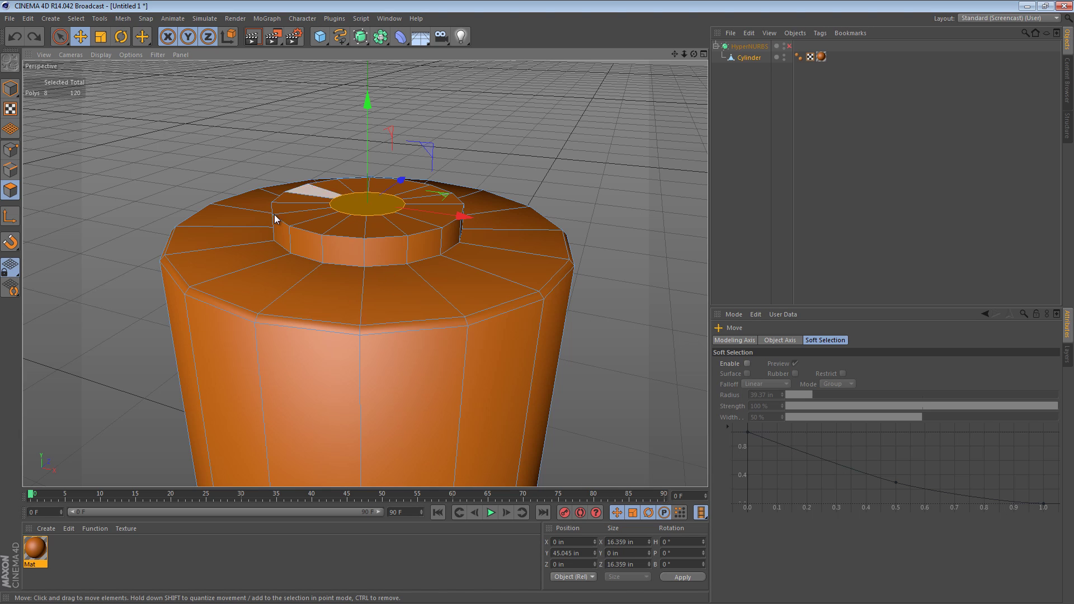
Undo the inset and raised step, then delete the top cap polygons to reopen the hole.
key("ctrl+z")
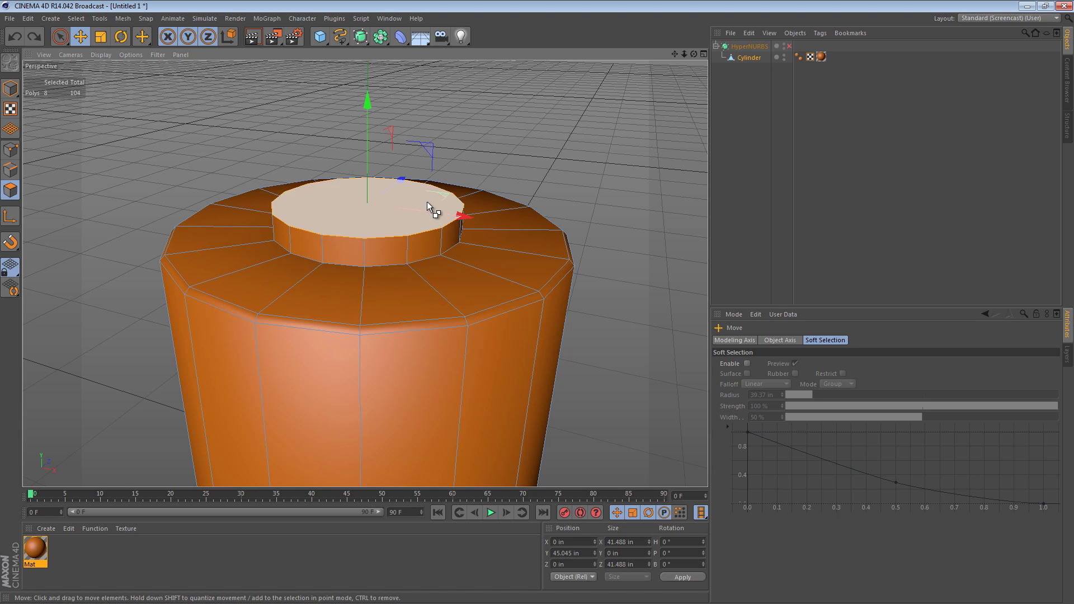
key("ctrl+z")
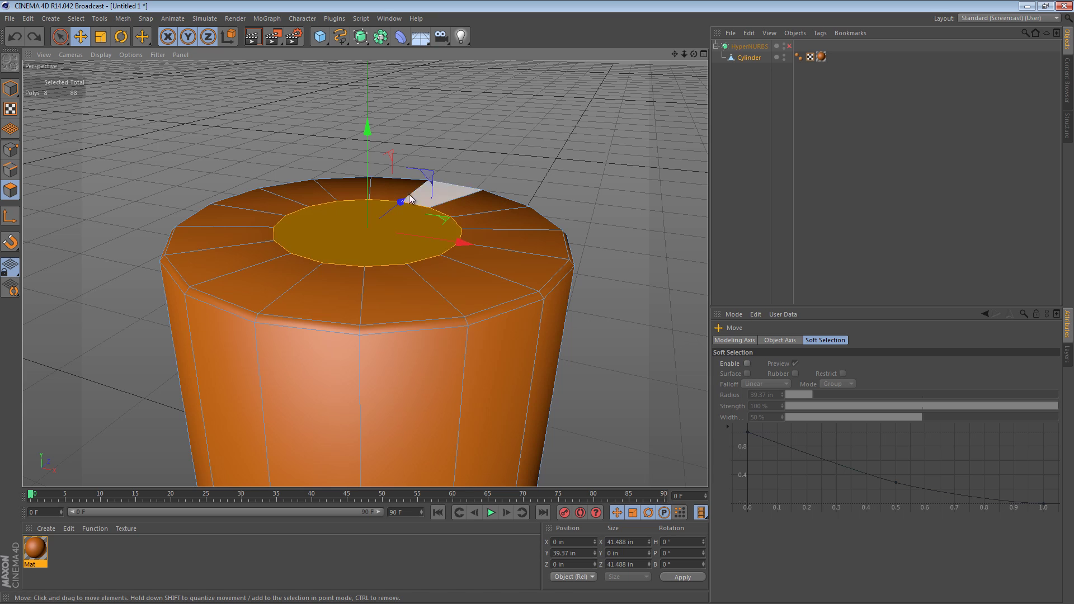
left_click(371, 260, "ctrl")
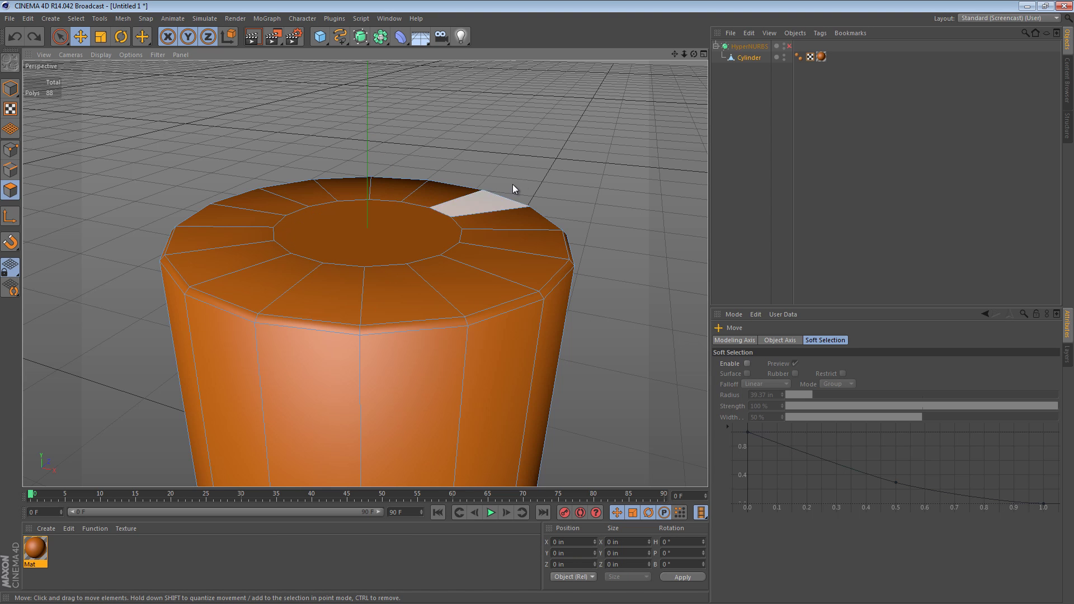
left_click_drag(492, 181, 422, 219, "alt")
left_click(422, 219)
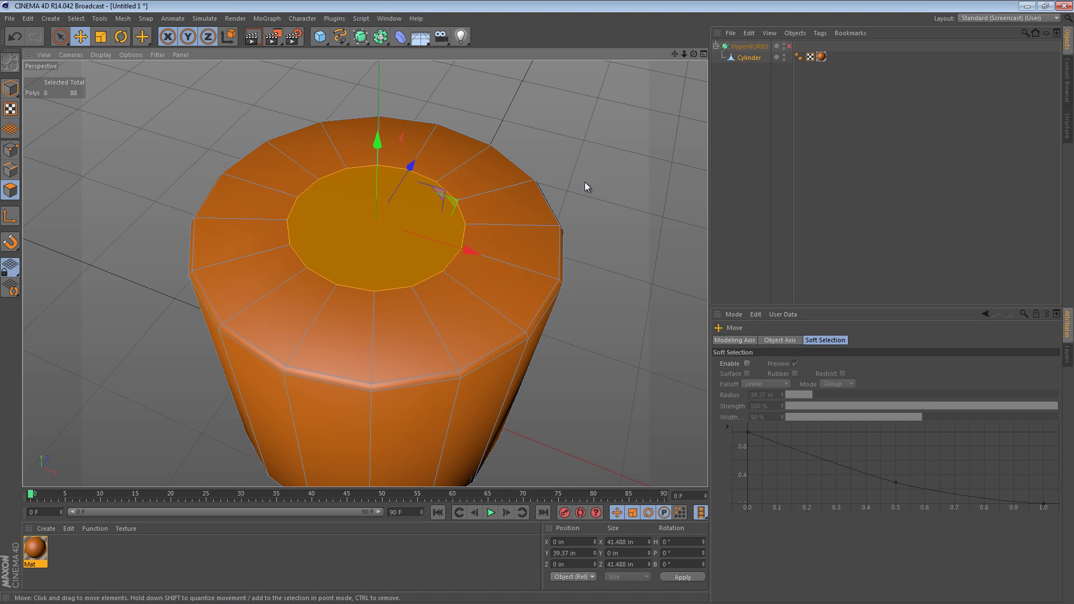
key("Delete")
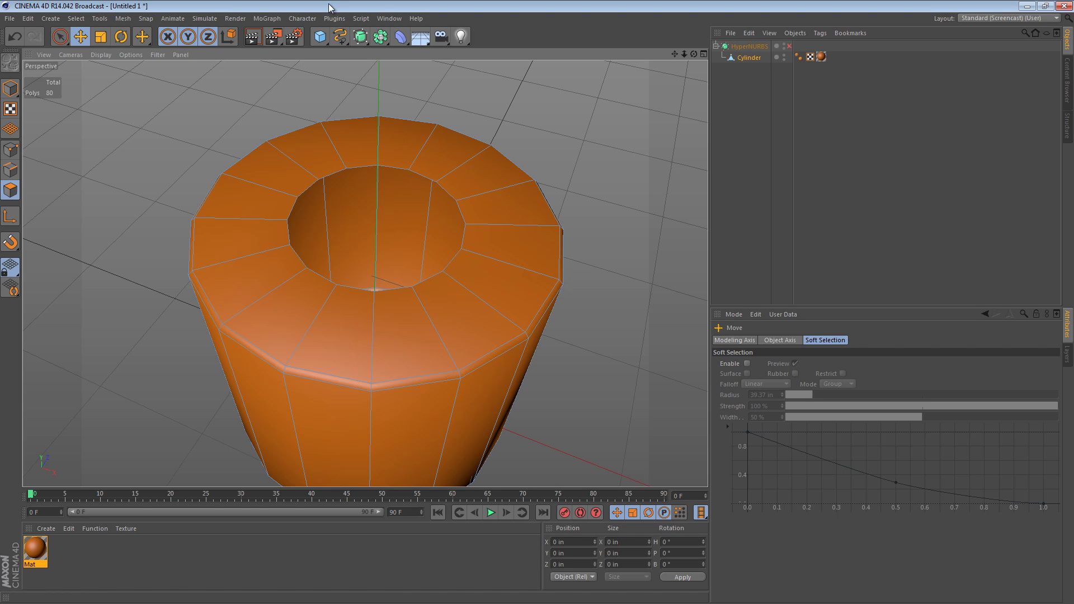
Add an n-Side spline lying flat on the XZ plane.
left_click(340, 36)
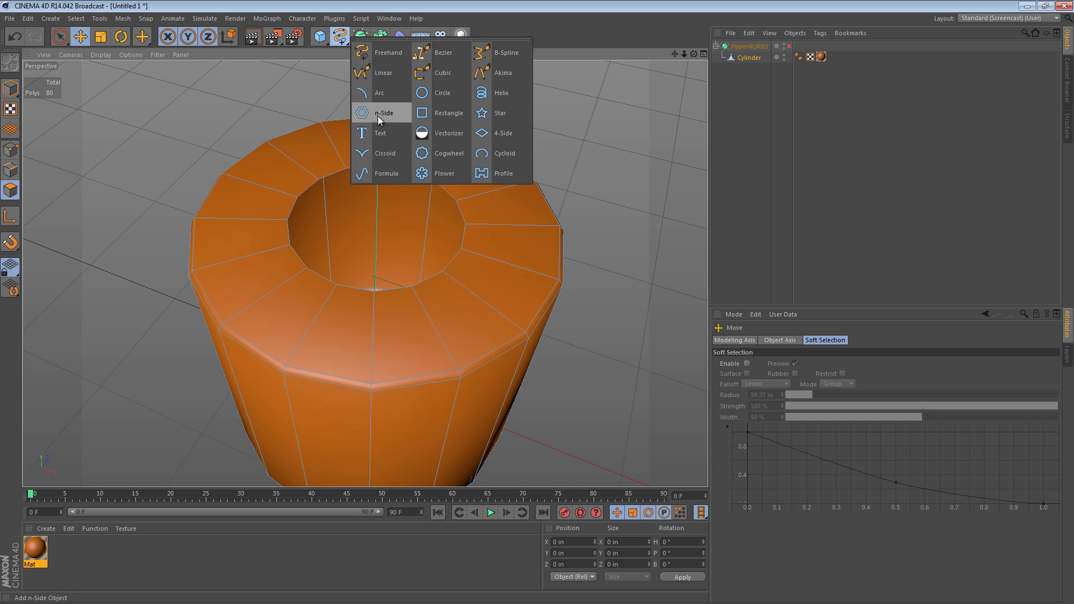
left_click(389, 117)
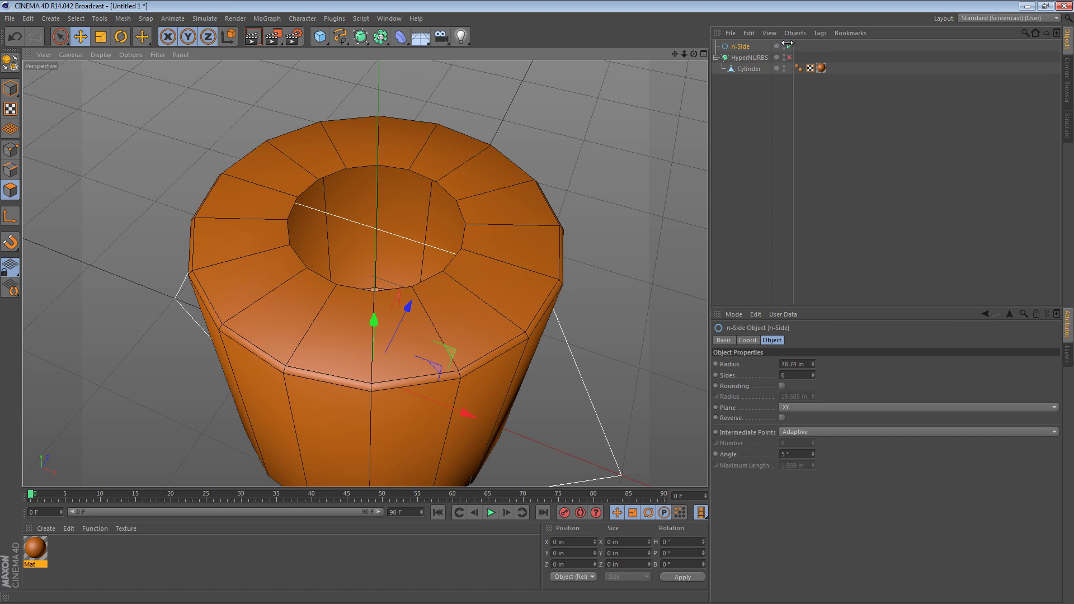
left_click(836, 408)
left_click(817, 441)
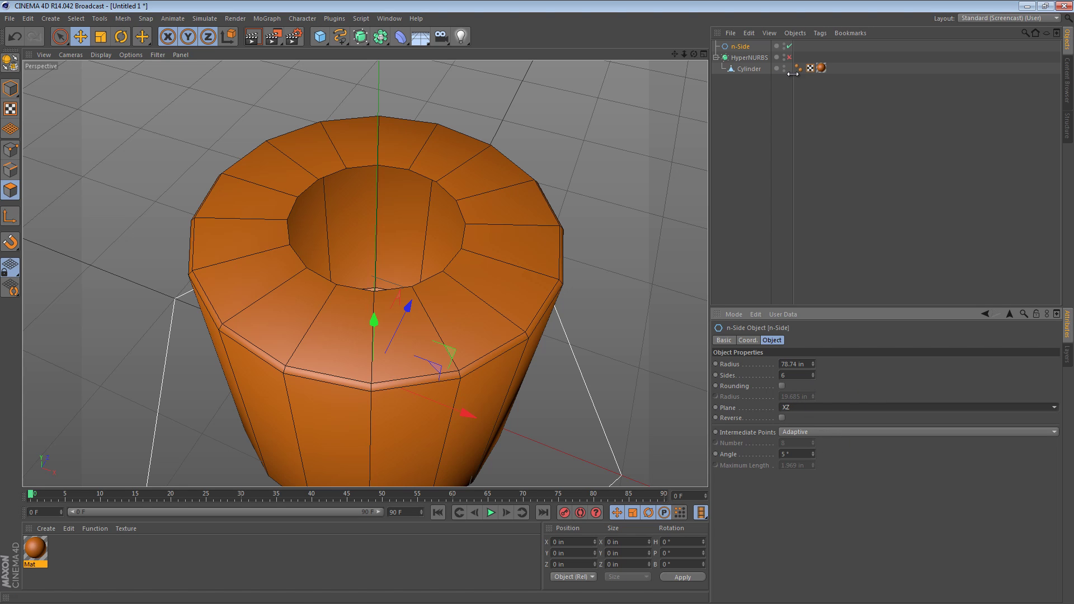
In top view, shrink the n-Side to a 21.26 in radius and enter 9 in its Sides field.
left_click(604, 218)
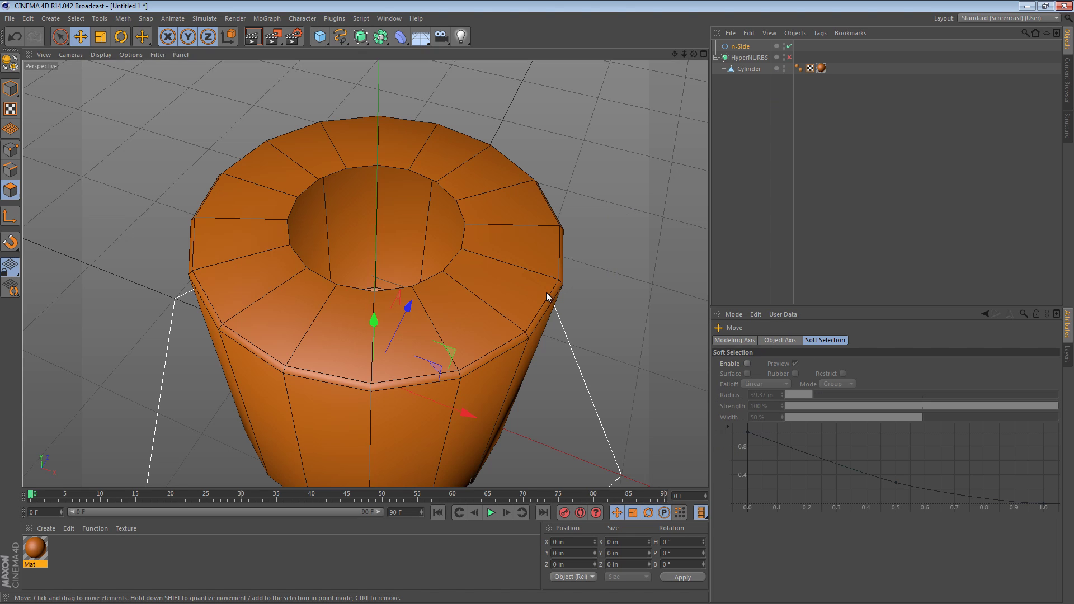
key("F2")
scroll(438, 275, "up", 5)
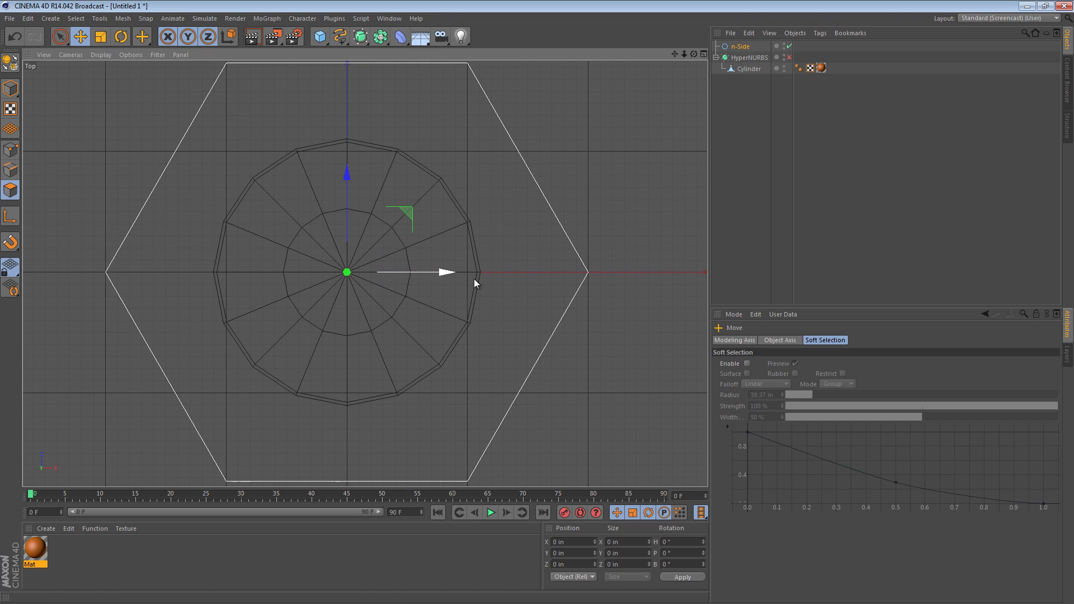
key("t")
left_click_drag(522, 234, 167, 279)
left_click(740, 47)
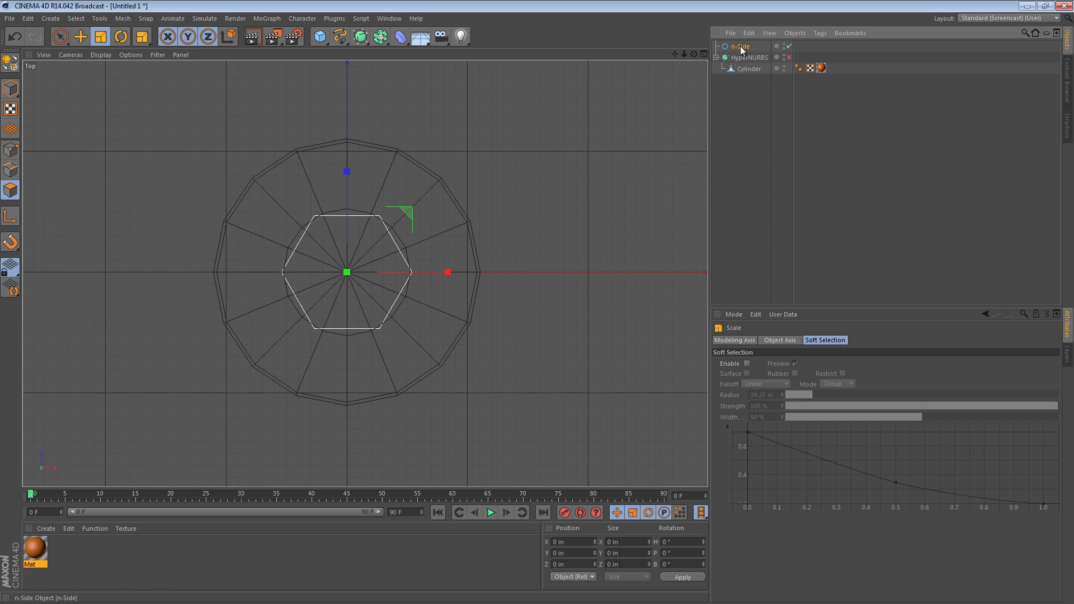
left_click(793, 375)
type("9")
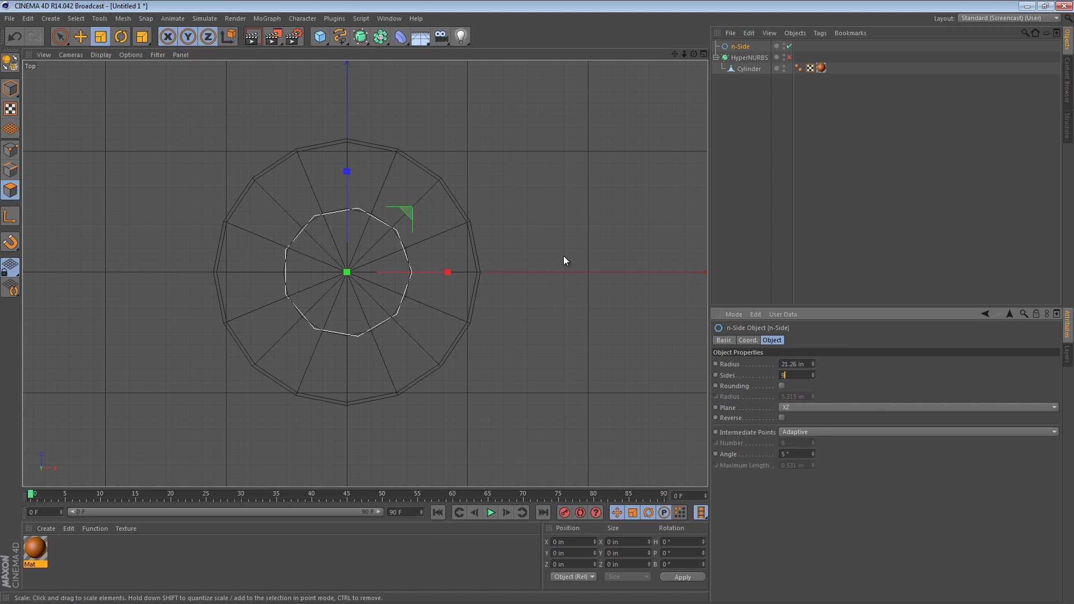
left_click(751, 215)
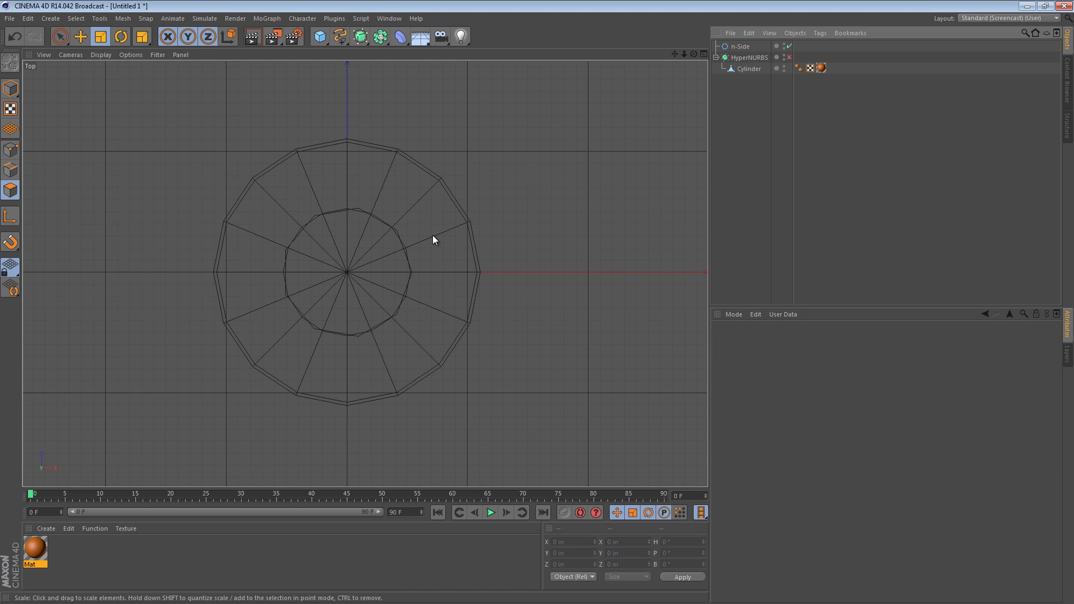
key("F3")
In Model mode, raise the n-Side guide to about 71 in on Y, level with the cylinder's top.
key("e")
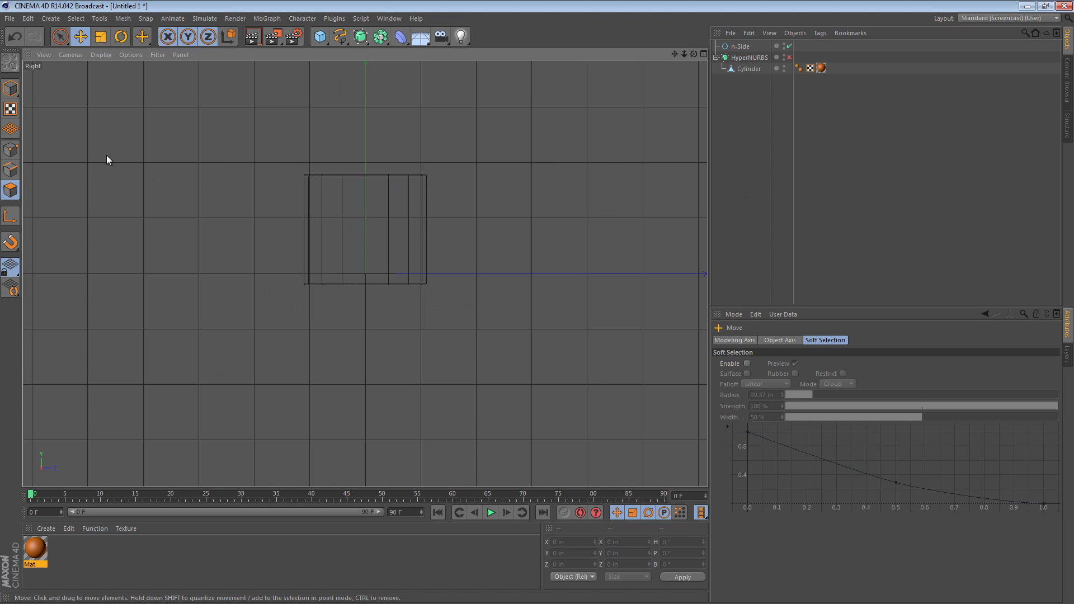
left_click(11, 89)
scroll(405, 234, "up", 2)
middle_click_drag(407, 231, 425, 262, "alt")
left_click(740, 46)
mouse_move(367, 205)
left_mouse_down()
mouse_move(368, 133)
mouse_move(391, 89)
left_mouse_up()
Back in Perspective view, hide the n-Side guide and look down at the open top.
key("F1")
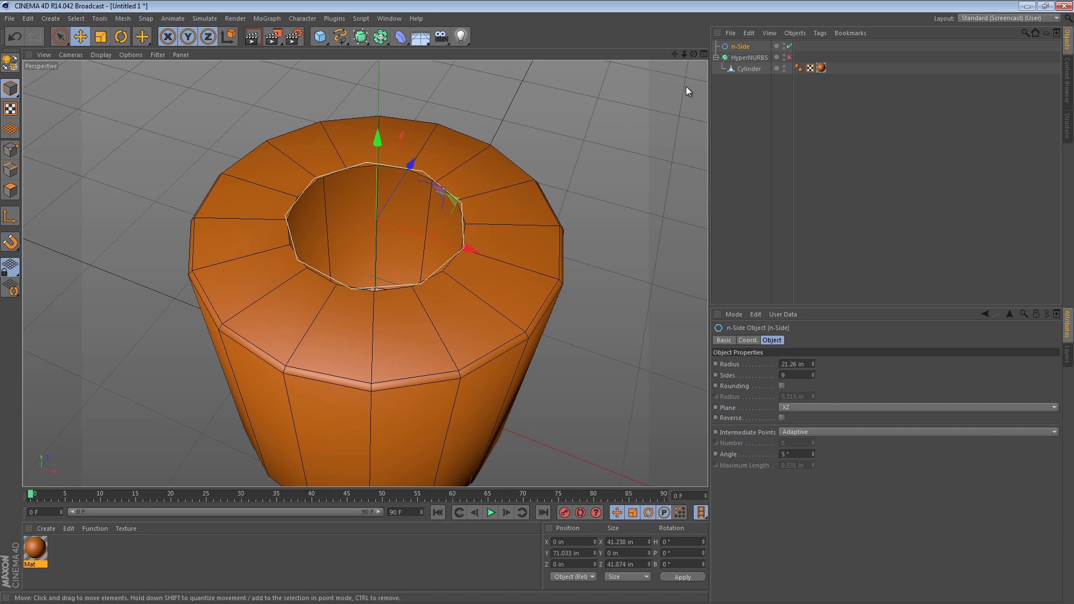
left_click(790, 46)
left_click(764, 173)
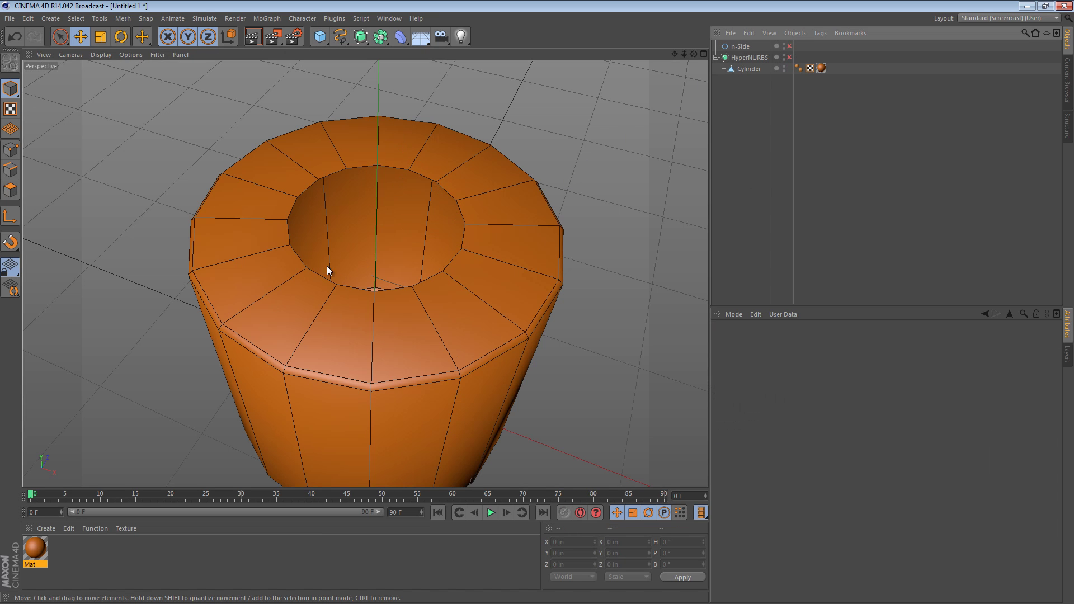
scroll(326, 266, "up", 5)
scroll(380, 263, "down", 4)
scroll(411, 265, "up", 1)
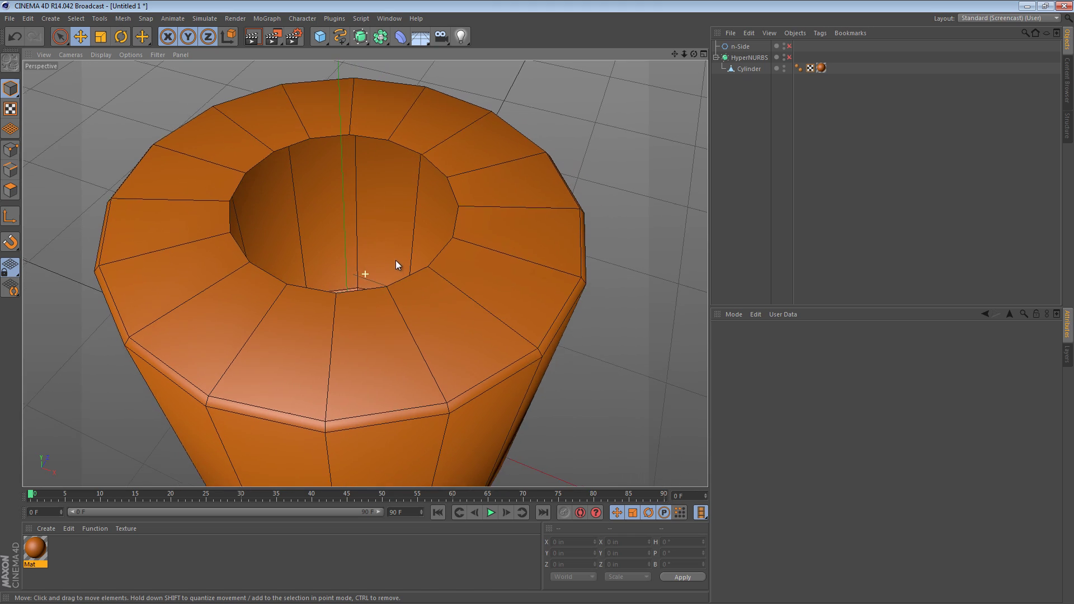
left_click_drag(396, 265, 360, 274, "alt")
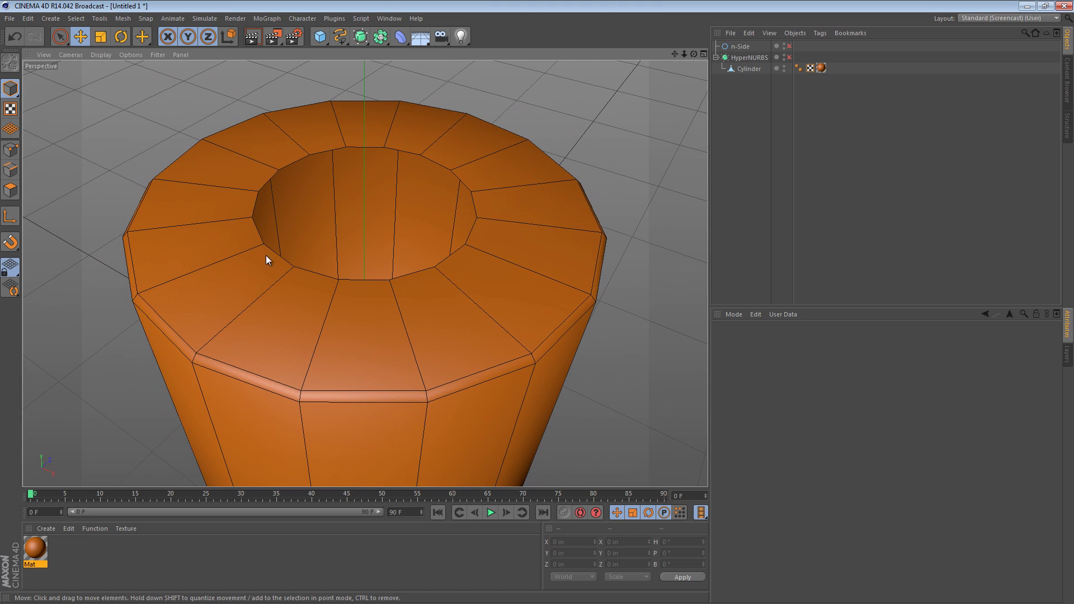
In Edge mode on the Cylinder, select four edges on the top hole's inner rim.
left_click(750, 68)
left_click(4, 176)
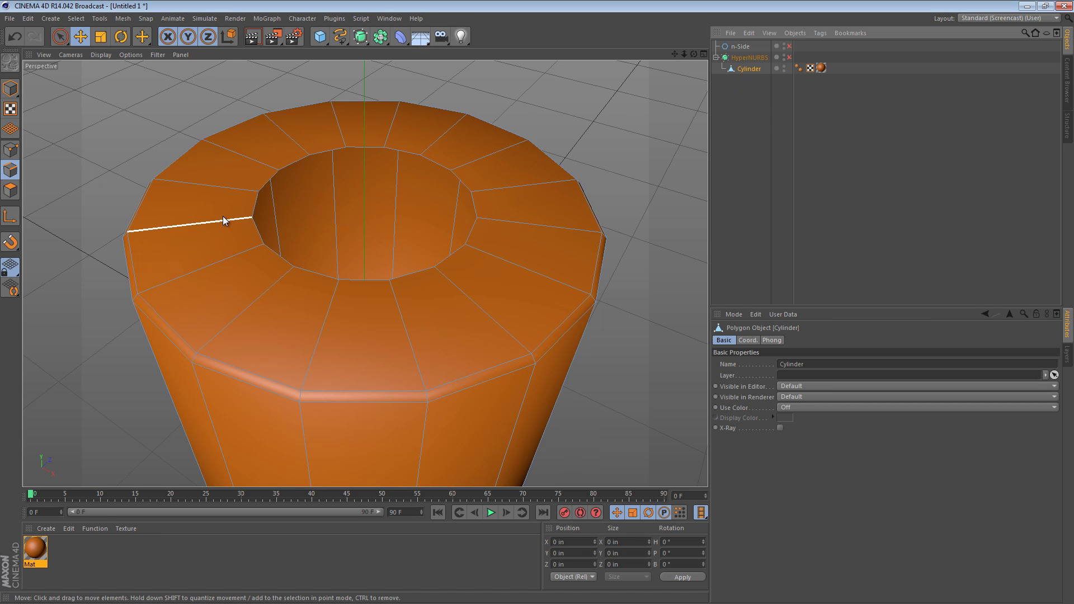
left_click(297, 167)
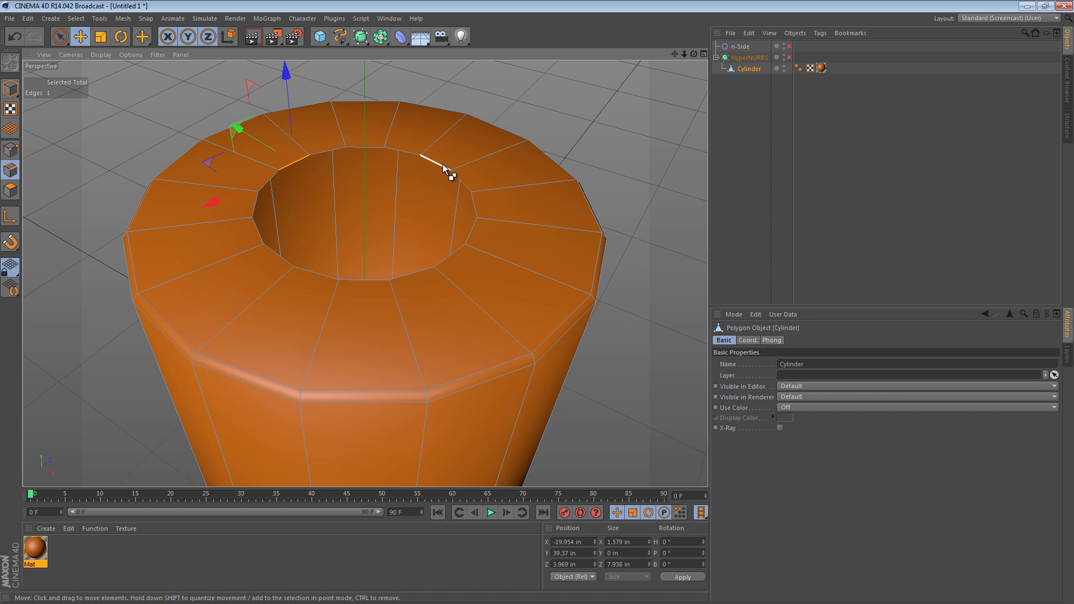
key("e")
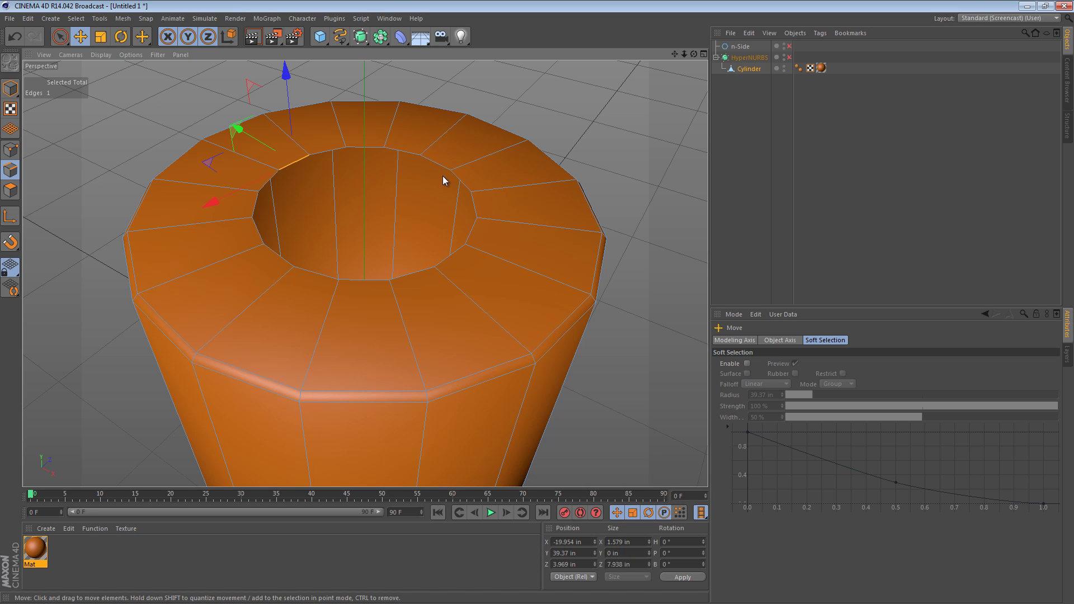
left_click(437, 162, "shift")
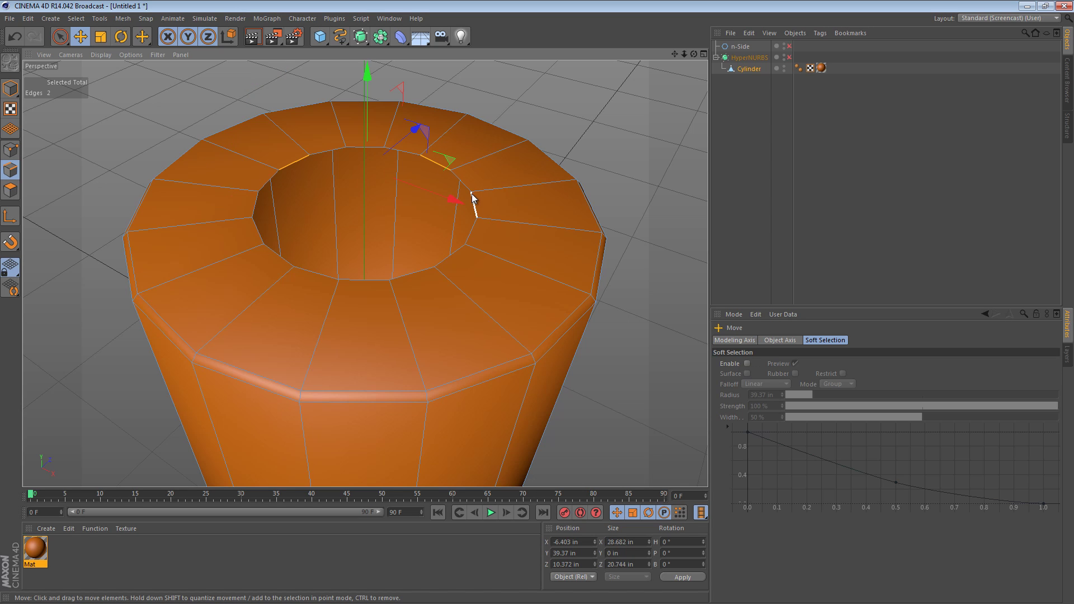
left_click(453, 256, "shift")
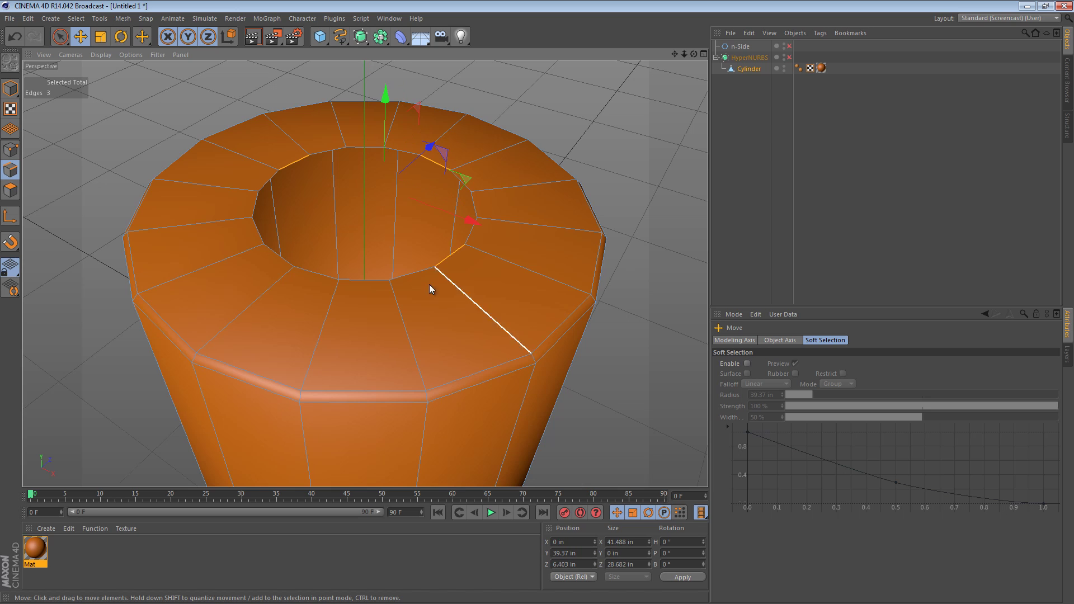
left_click(272, 256, "shift")
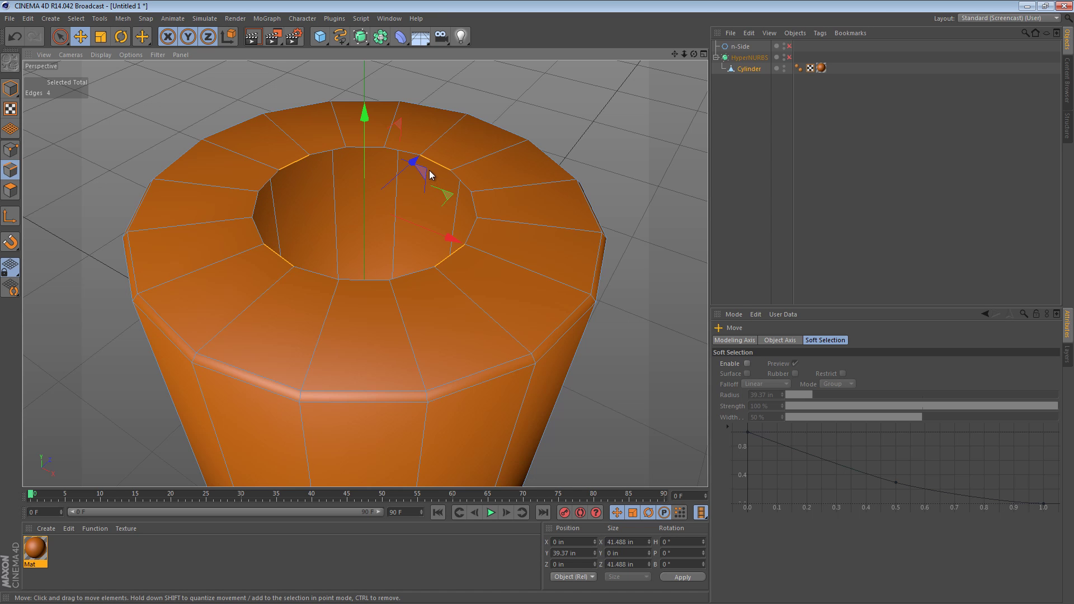
left_click_drag(475, 167, 477, 184, "alt")
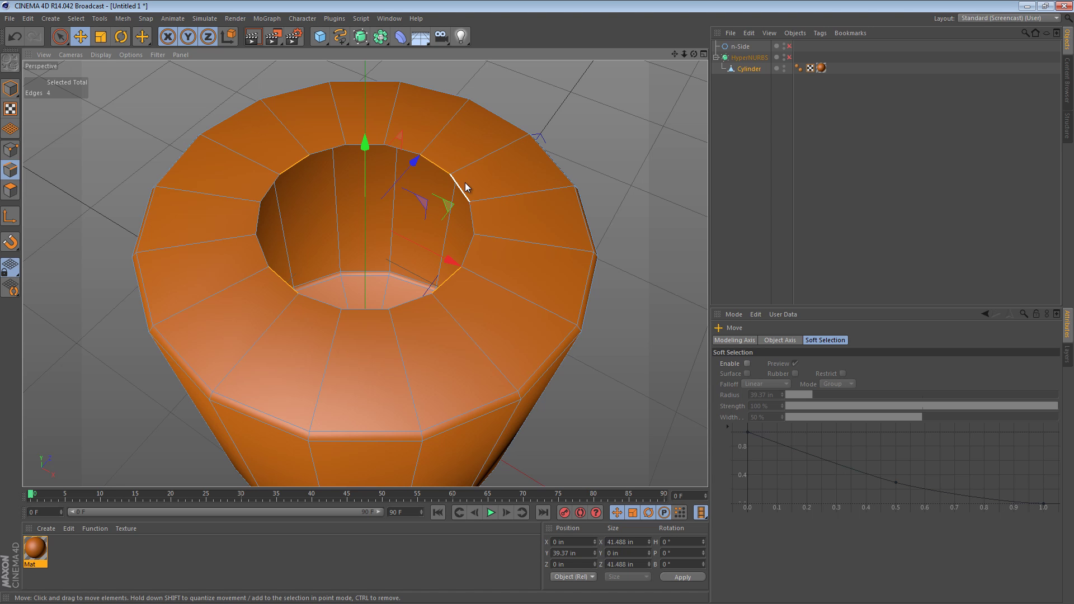
left_click_drag(488, 189, 457, 173, "alt")
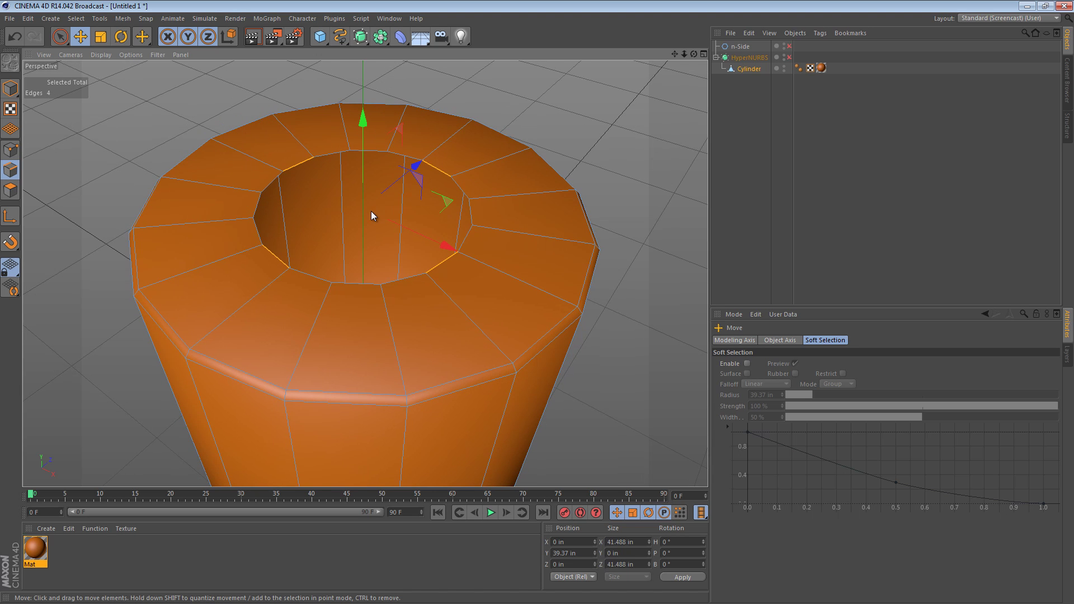
Apply Outline Selection to grab the full 16-edge ring around the hole.
key("v")
mouse_move(391, 205)
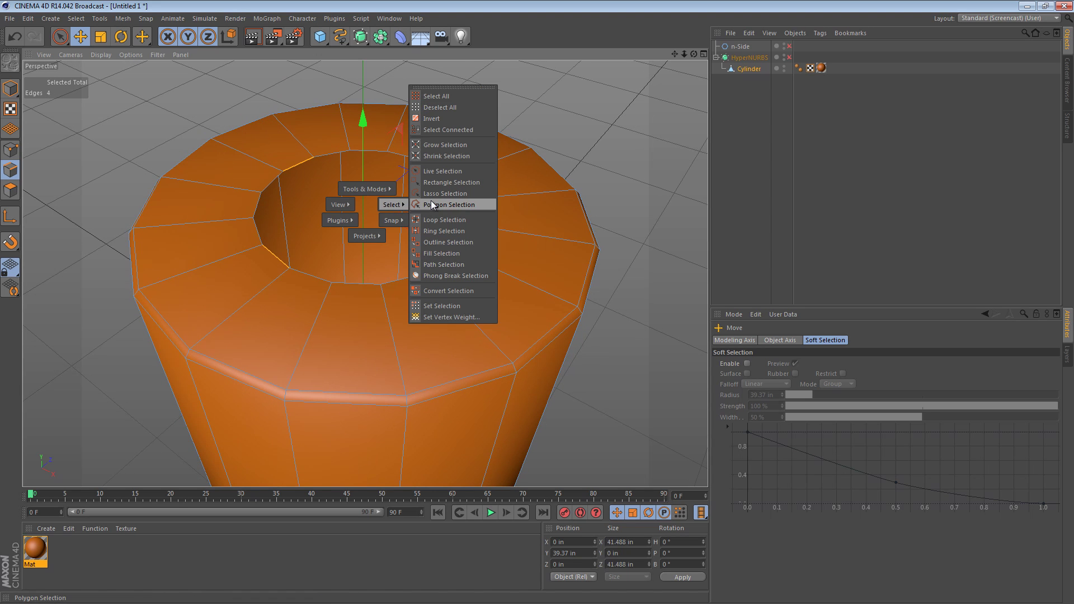
left_click(448, 244)
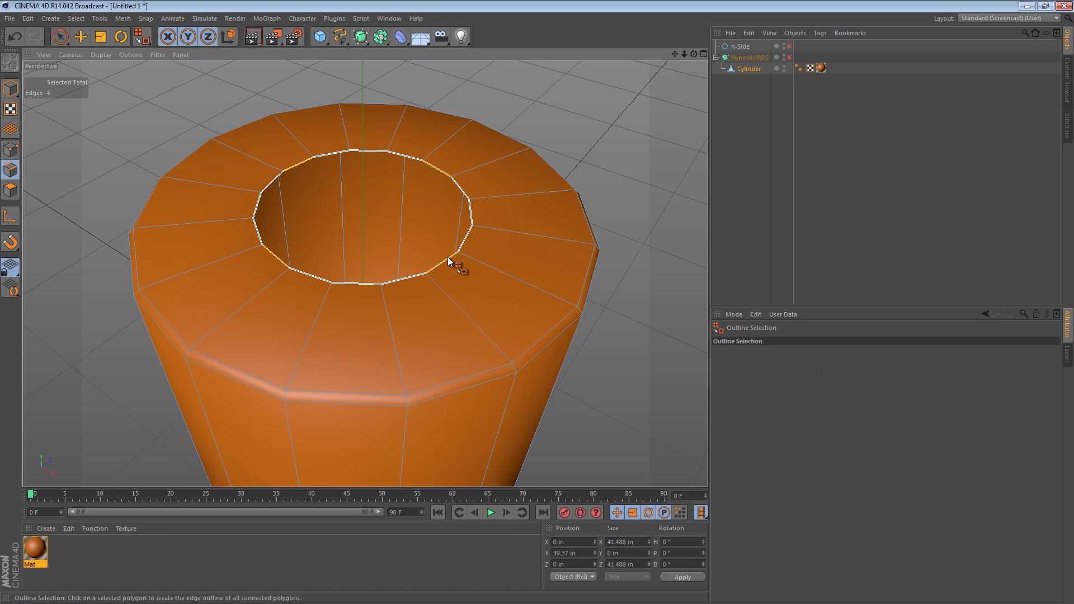
left_click(431, 171)
Select four evenly spaced rim edges around the top hole, ready for scaling.
key("e")
left_click(304, 200)
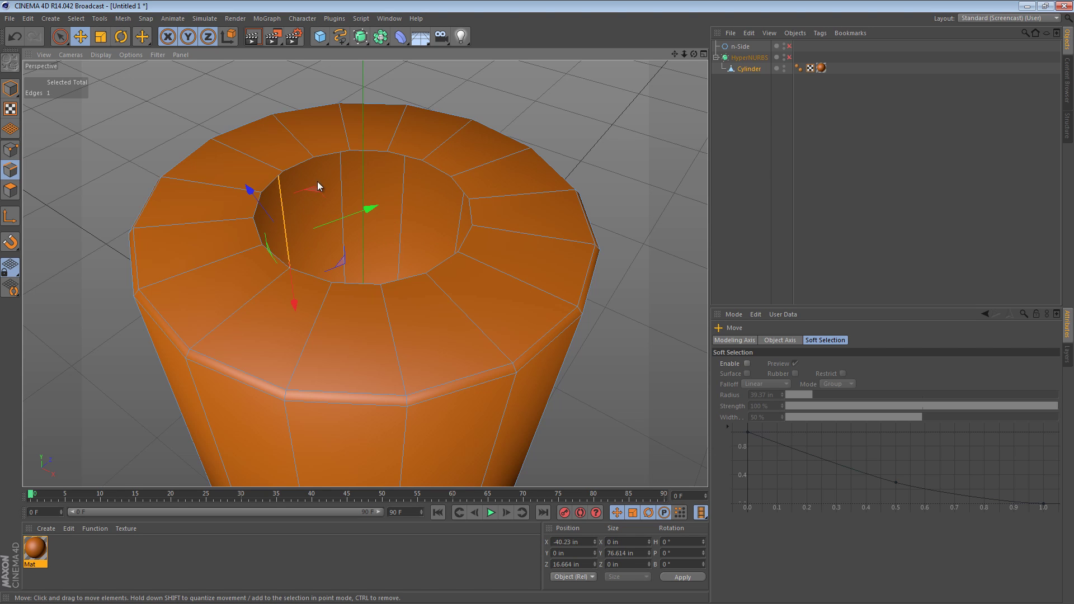
left_click(266, 109)
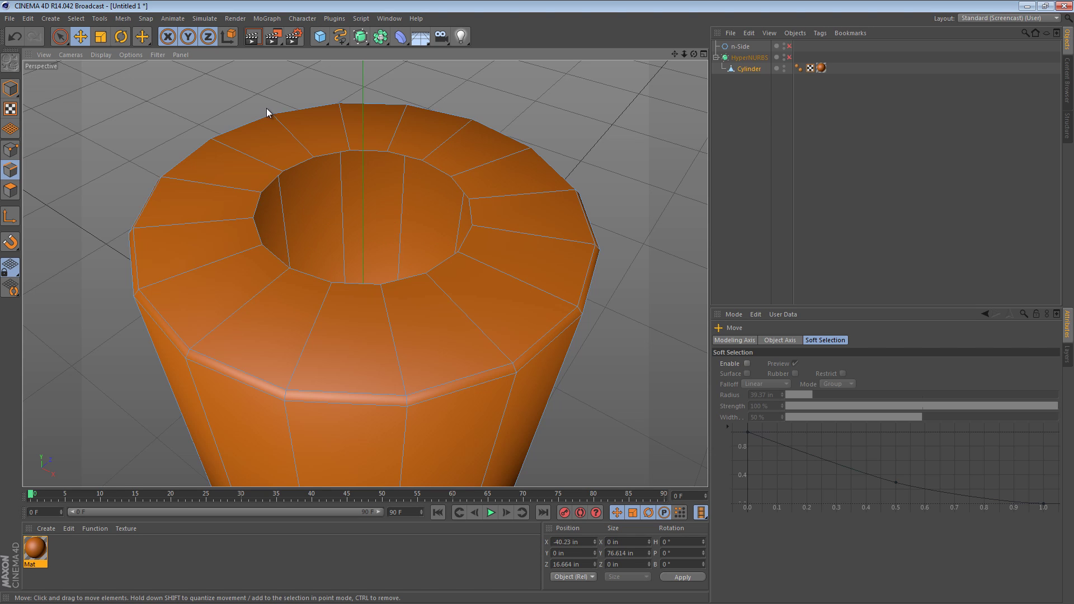
left_click(303, 165)
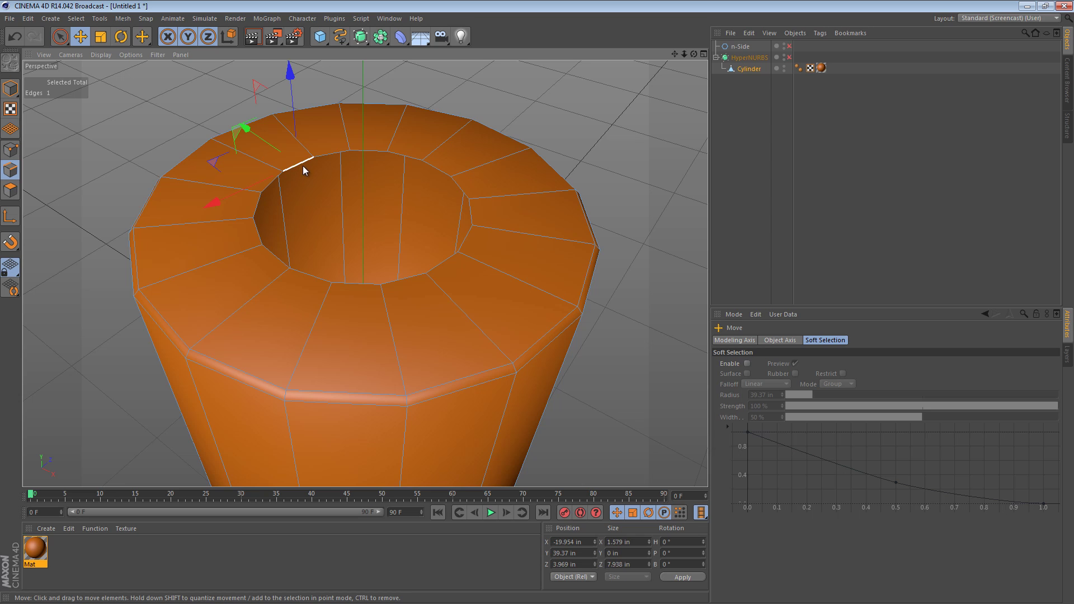
left_click(438, 166, "shift")
left_click(478, 220, "shift")
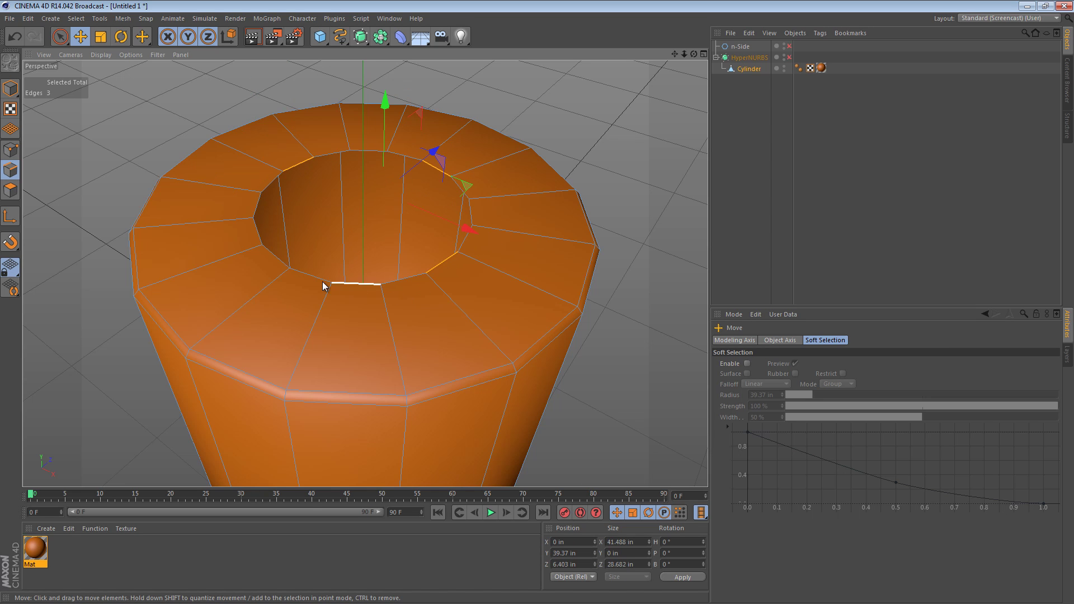
left_click(275, 260, "shift")
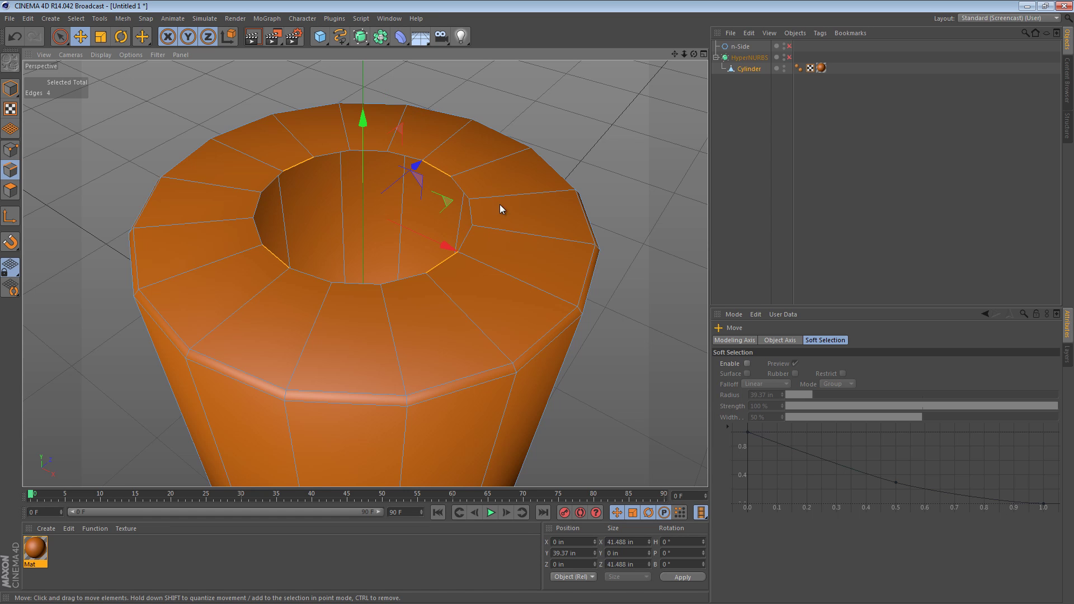
mouse_move(499, 204)
left_mouse_down("alt")
mouse_move(495, 225)
mouse_move(498, 206)
left_mouse_up("alt")
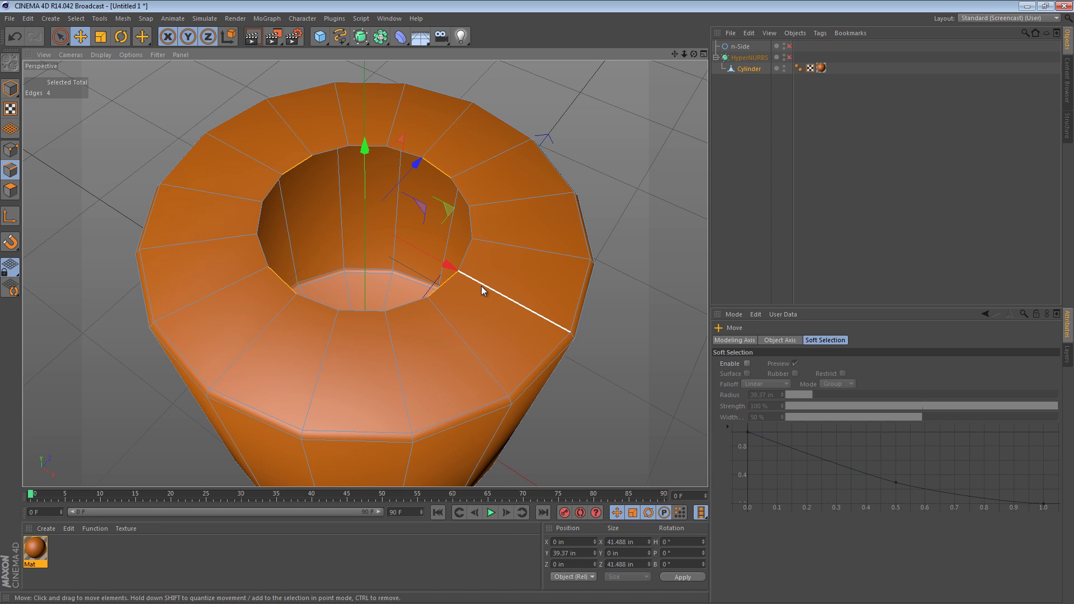
scroll(447, 168, "up", 1)
left_click_drag(446, 168, 653, 89, "alt")
key("t")
Scale the four selected rim edges outward to about 147%.
left_click_drag(560, 128, 547, 249, "alt")
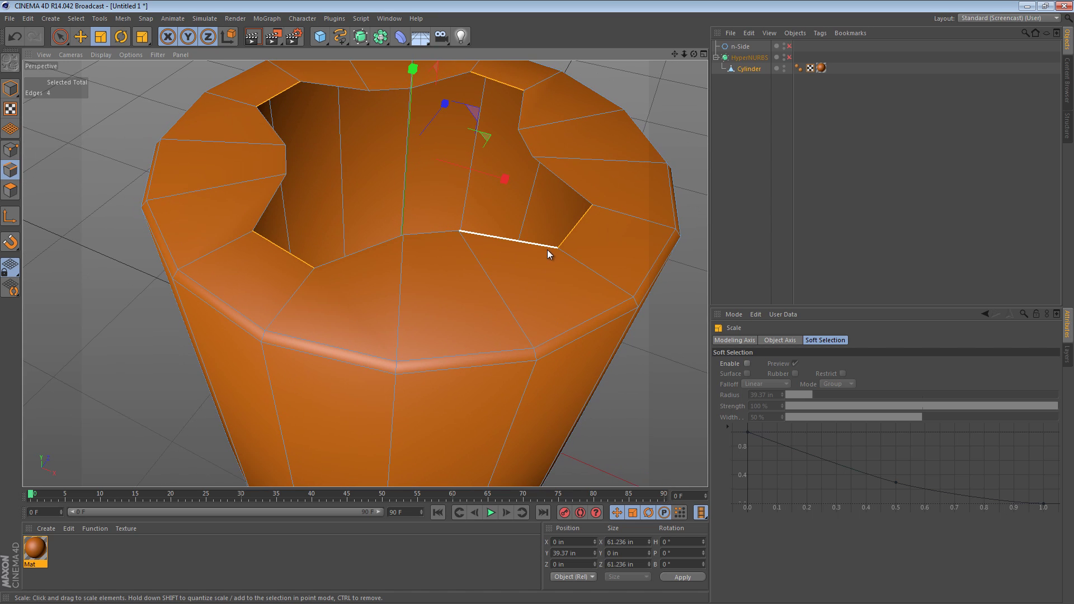
key("m")
key("b")
mouse_move(542, 210)
left_mouse_down("alt")
mouse_move(524, 262)
mouse_move(557, 219)
left_mouse_up("alt")
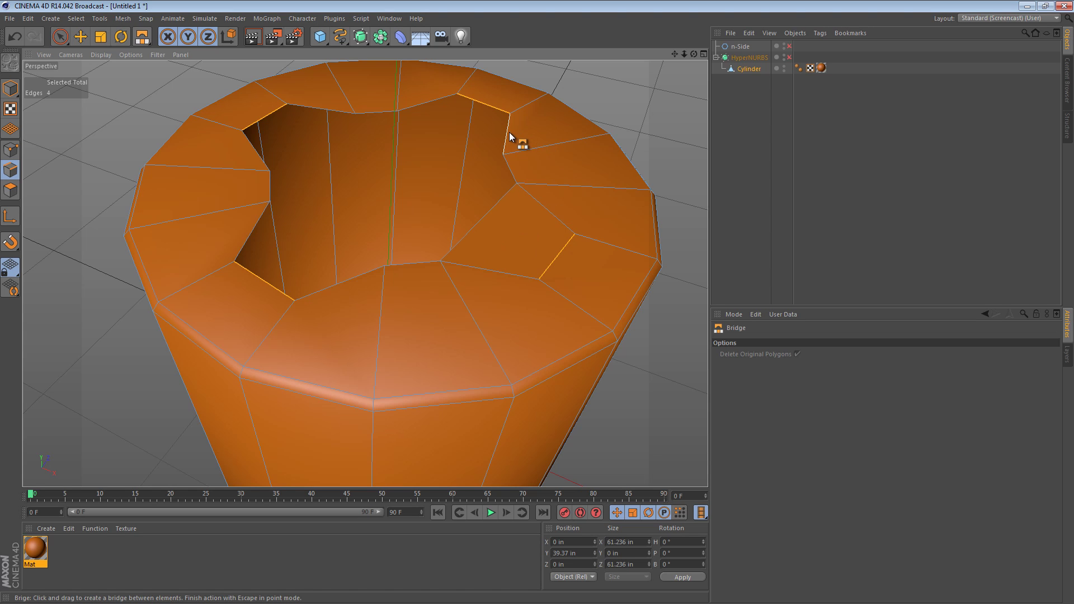
Bridge across each notch, filling the gaps around the hole with new polygons.
left_click_drag(509, 132, 432, 105)
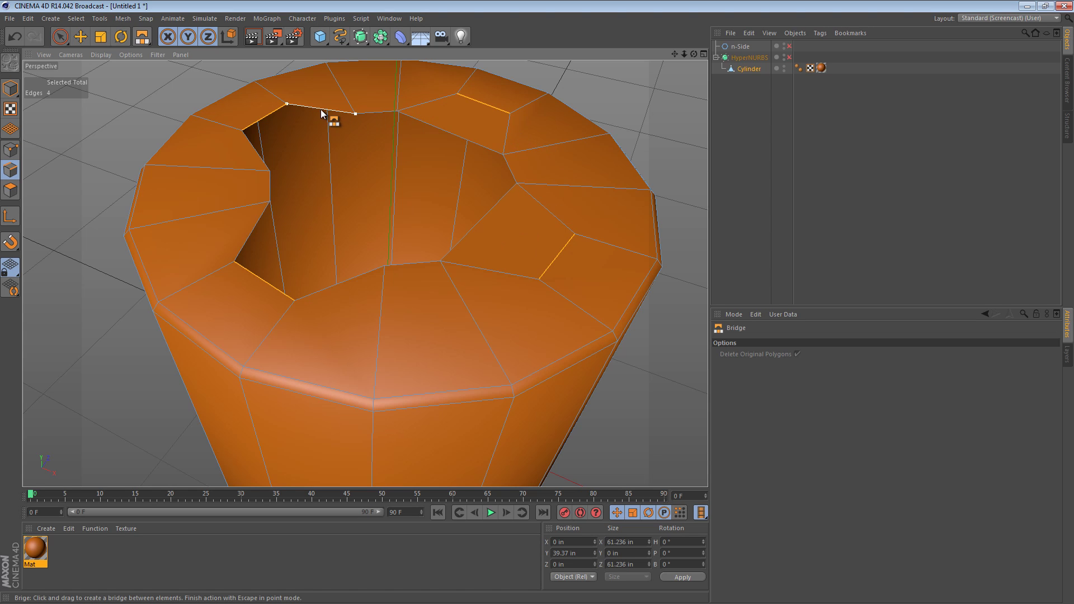
left_click_drag(320, 109, 250, 150)
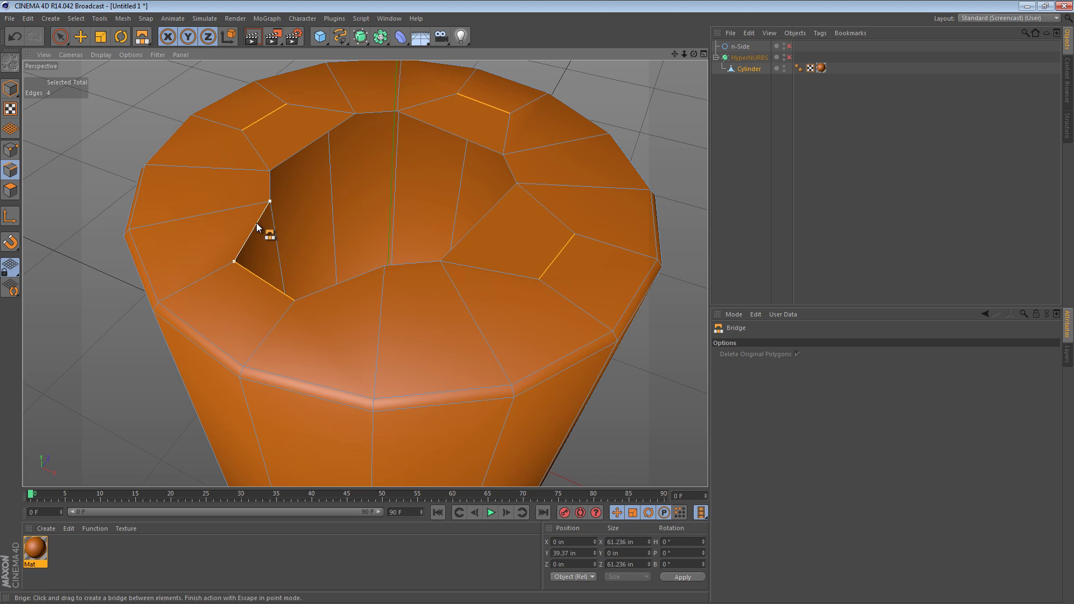
left_click_drag(256, 223, 344, 281)
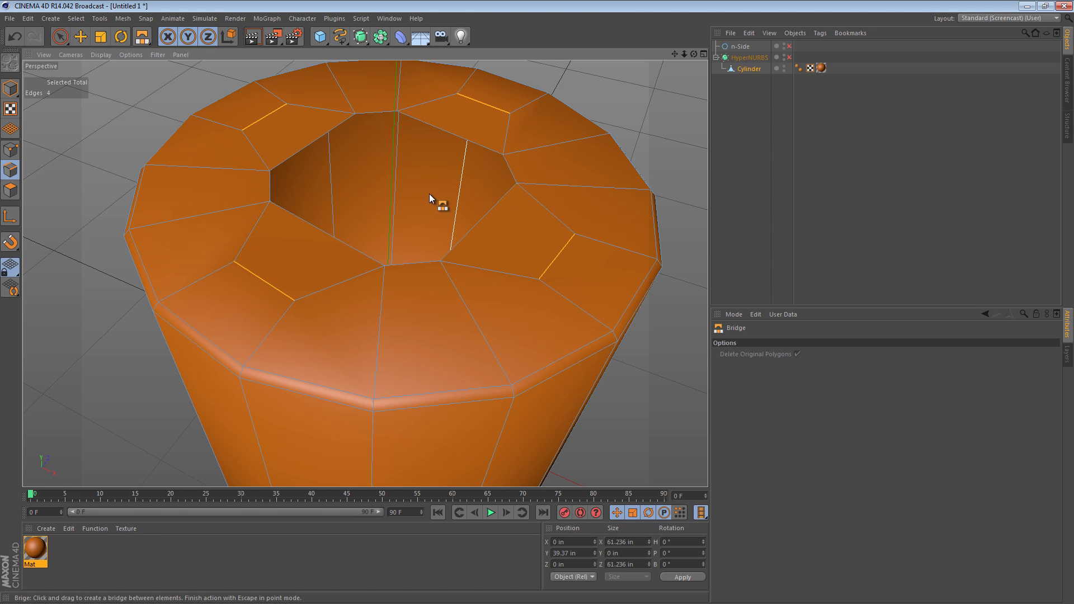
Select the hole's 8-edge outline and unhide the n-Side guide spline.
key("v")
mouse_move(469, 186)
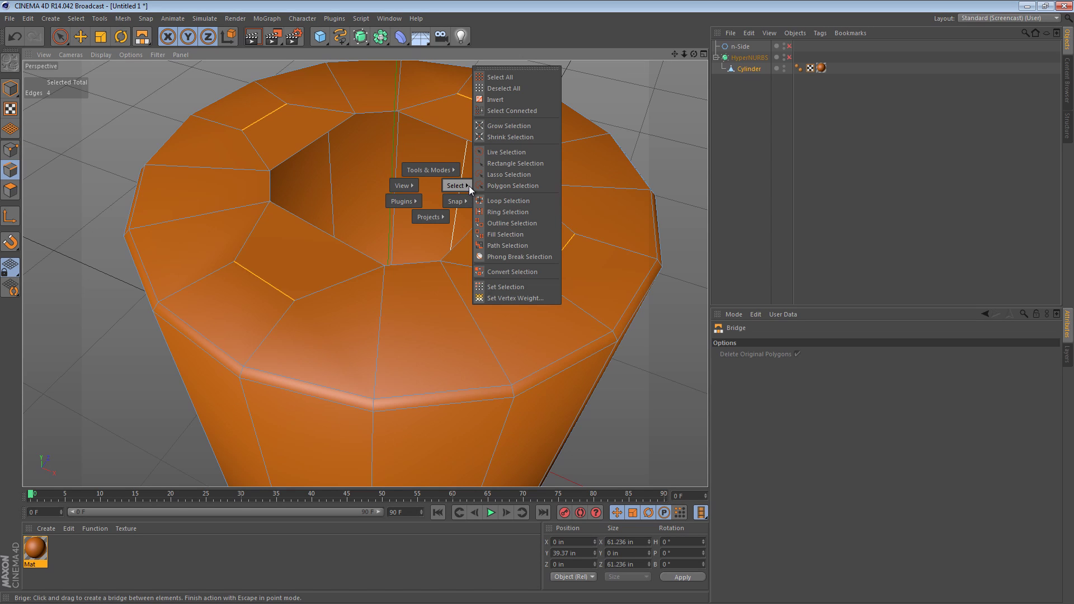
left_click(509, 222)
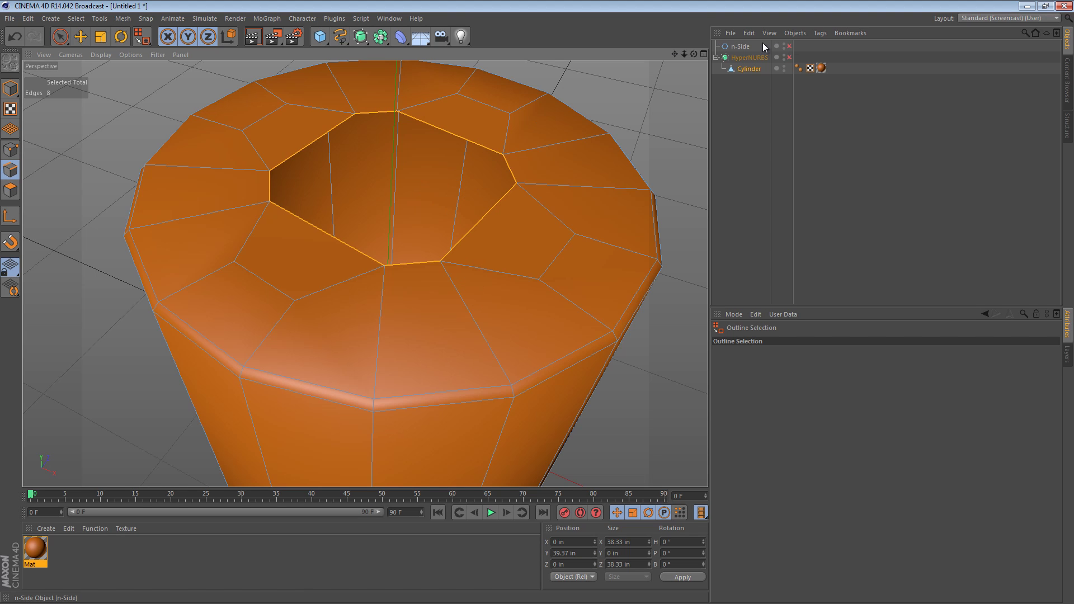
left_click(789, 46)
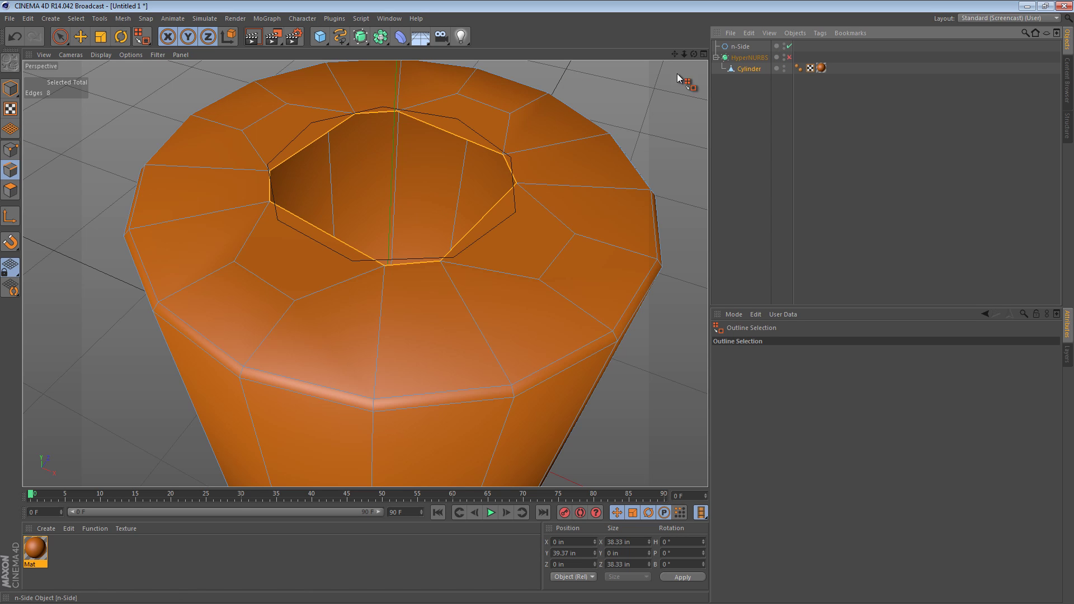
Lower the n-Side guide slightly onto the cylinder's top in the side view.
left_click(740, 46)
key("F3")
right_click_drag(392, 194, 561, 186, "alt")
key("e")
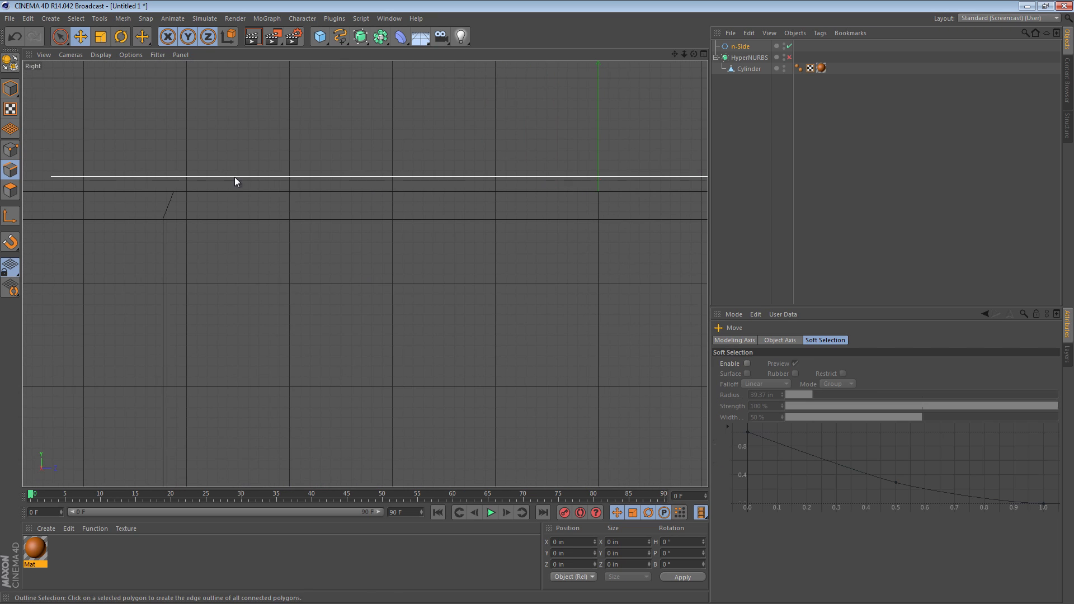
left_click_drag(602, 76, 606, 83)
Change the n-Side guide's Sides from 9 to 8 to form an octagon.
key("F2")
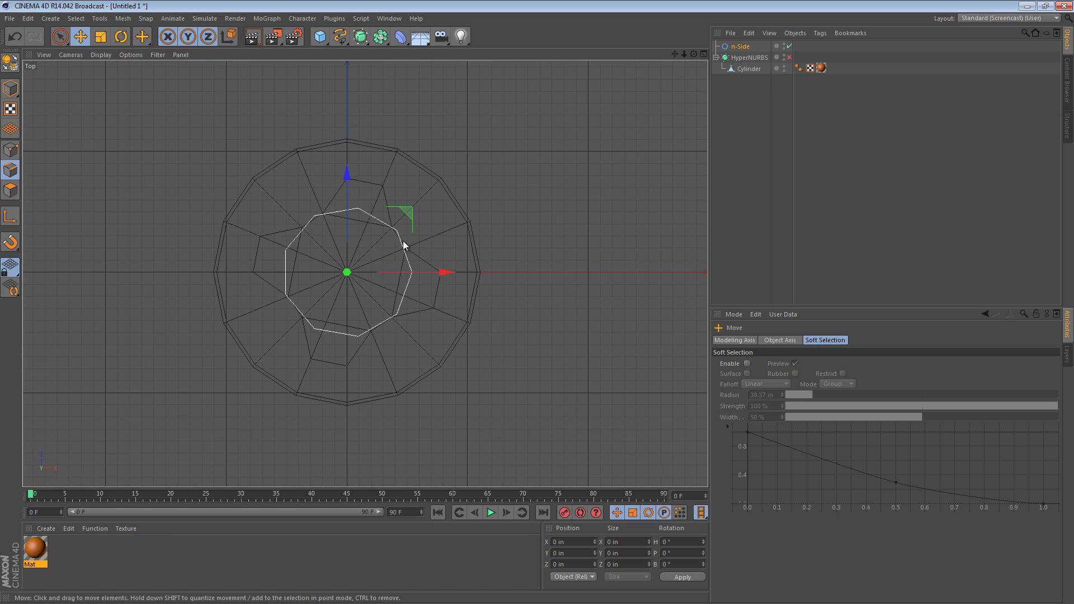
scroll(341, 249, "up", 6)
middle_click_drag(454, 254, 509, 195, "alt")
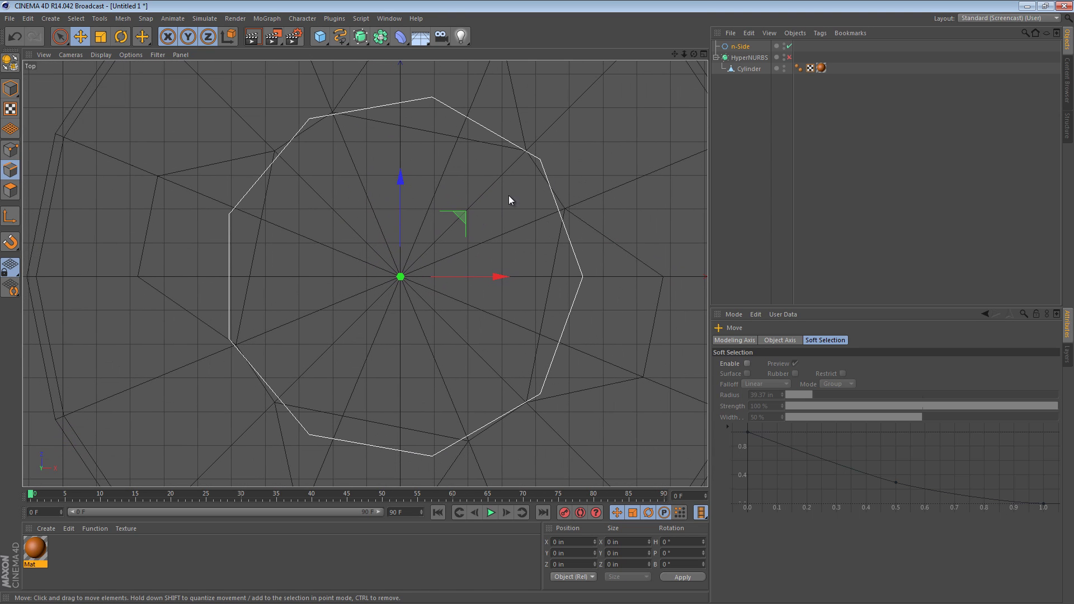
left_click(749, 69)
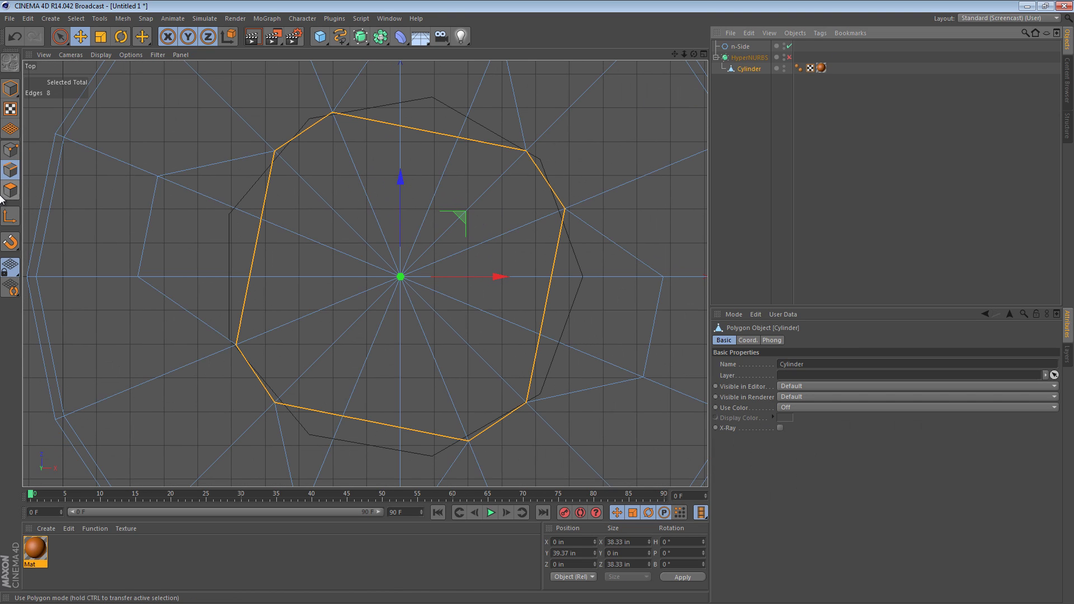
scroll(431, 213, "down", 3)
middle_click_drag(400, 219, 466, 239, "alt")
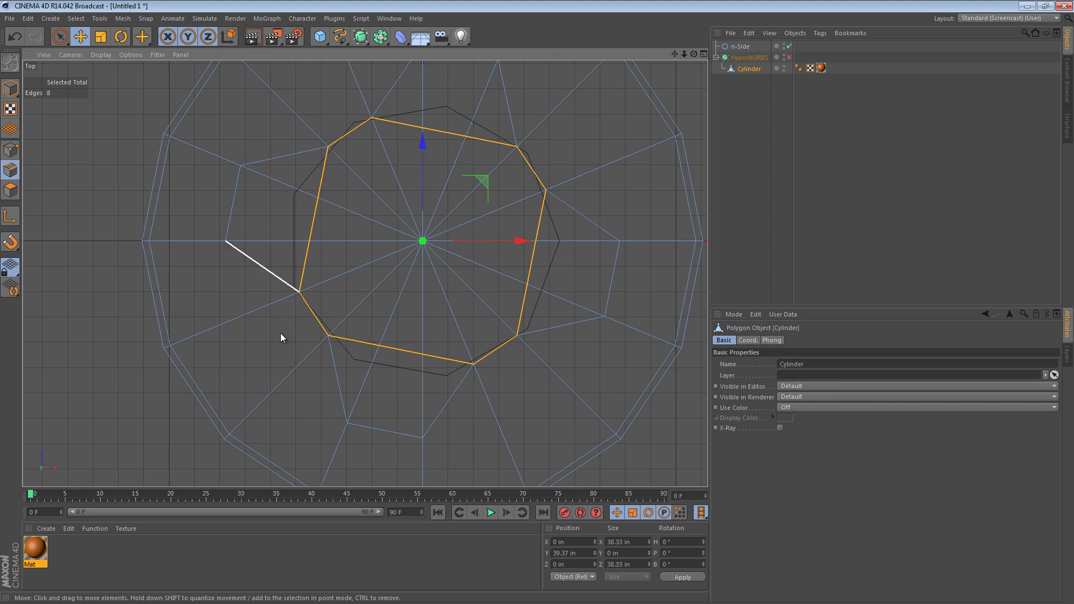
left_click(741, 46)
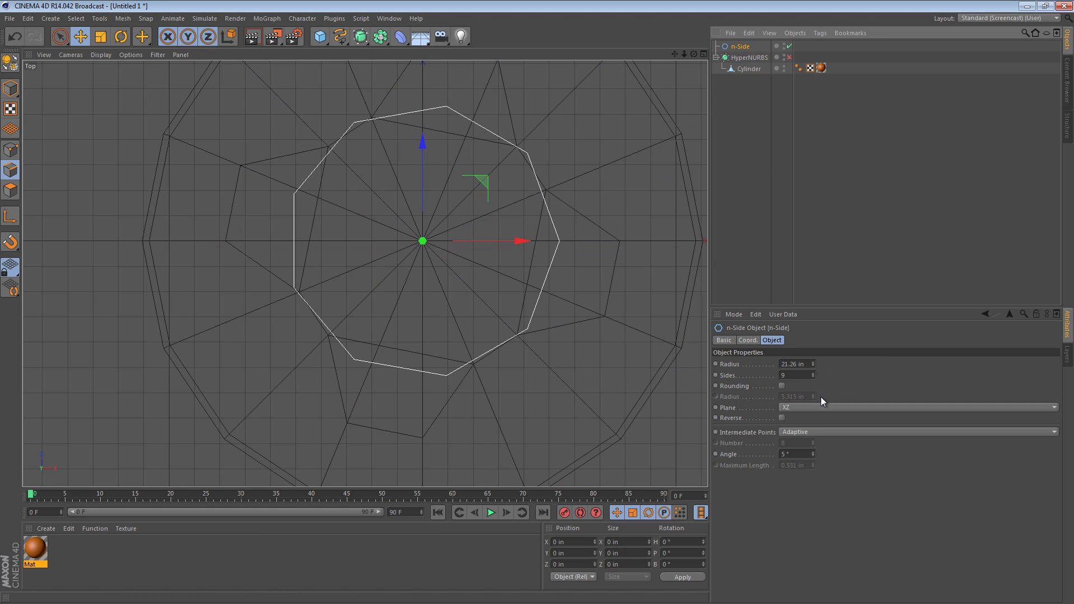
double_click(795, 375)
type("8")
key("Return")
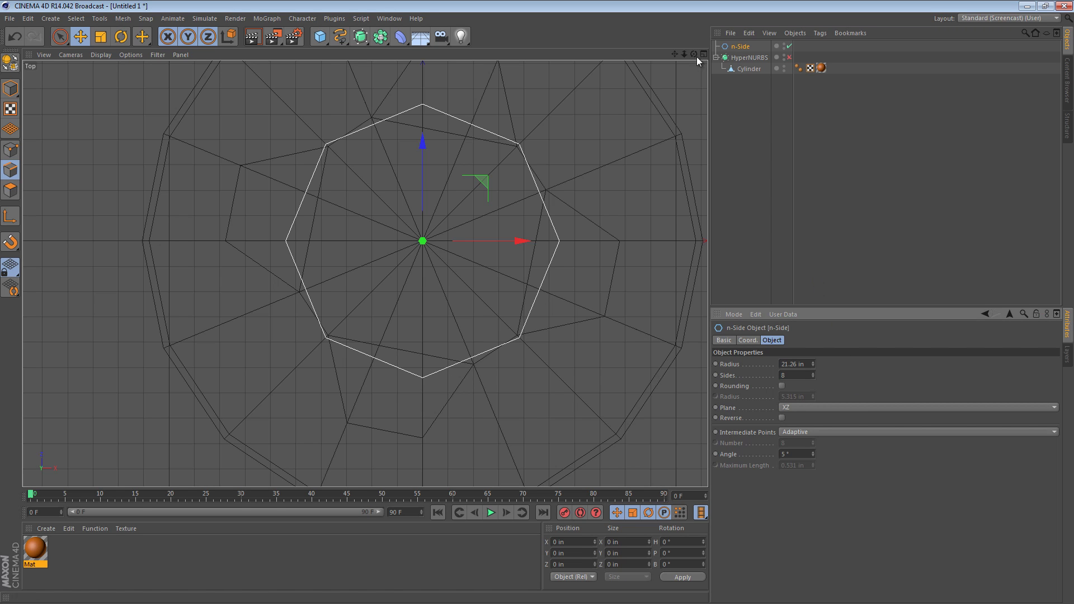
left_click(746, 69)
Switch the cylinder to Point mode and enable Vertex Snap.
left_click(5, 153)
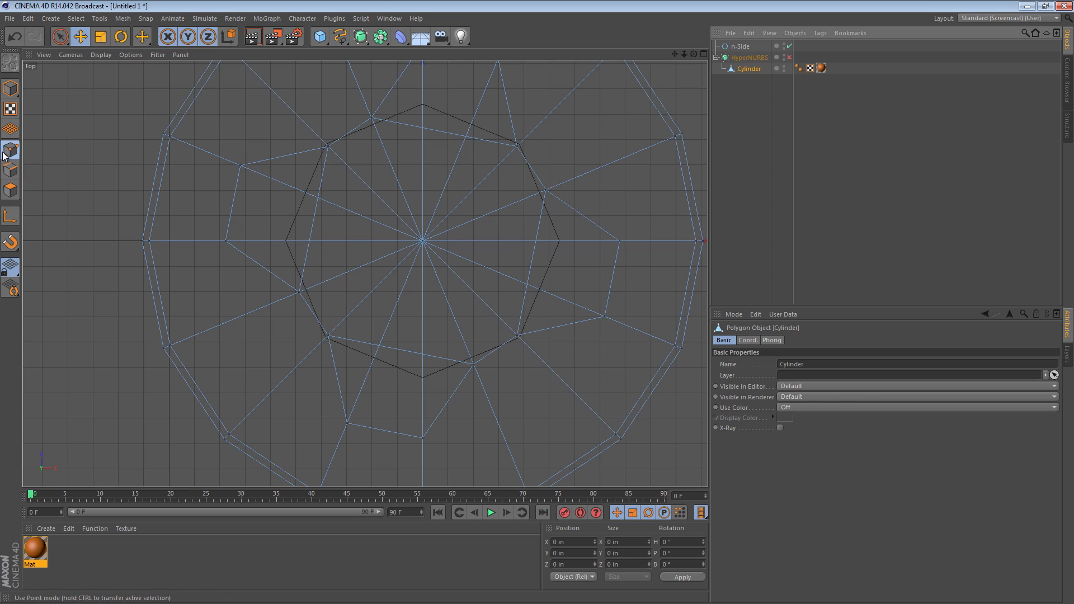
left_click(8, 241)
left_click(5, 240)
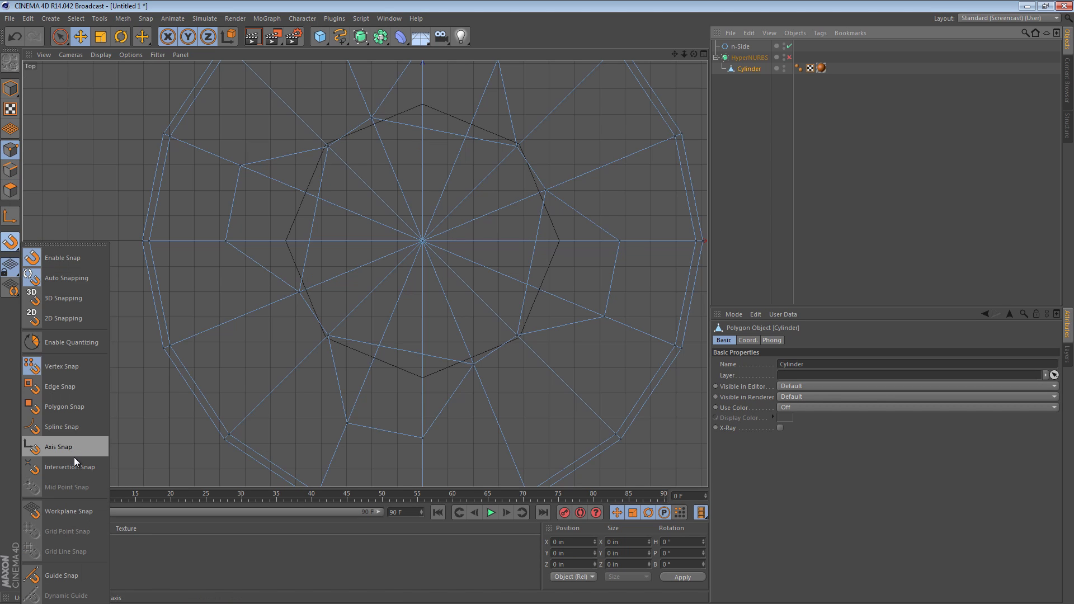
left_click(66, 372)
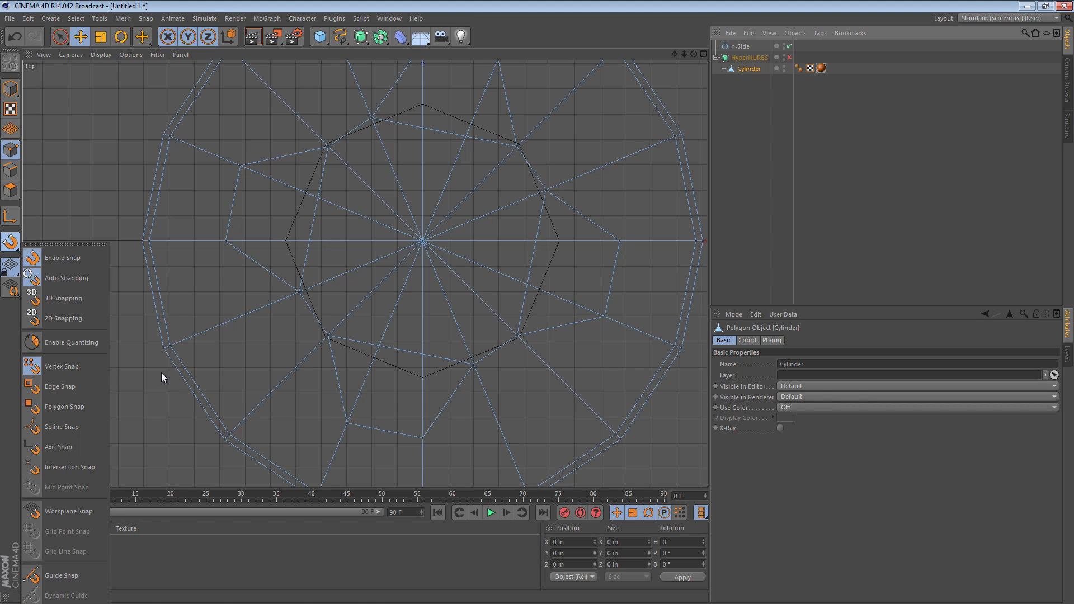
Snap the first four opening vertices onto the n-Side octagon's corners.
left_click(370, 118)
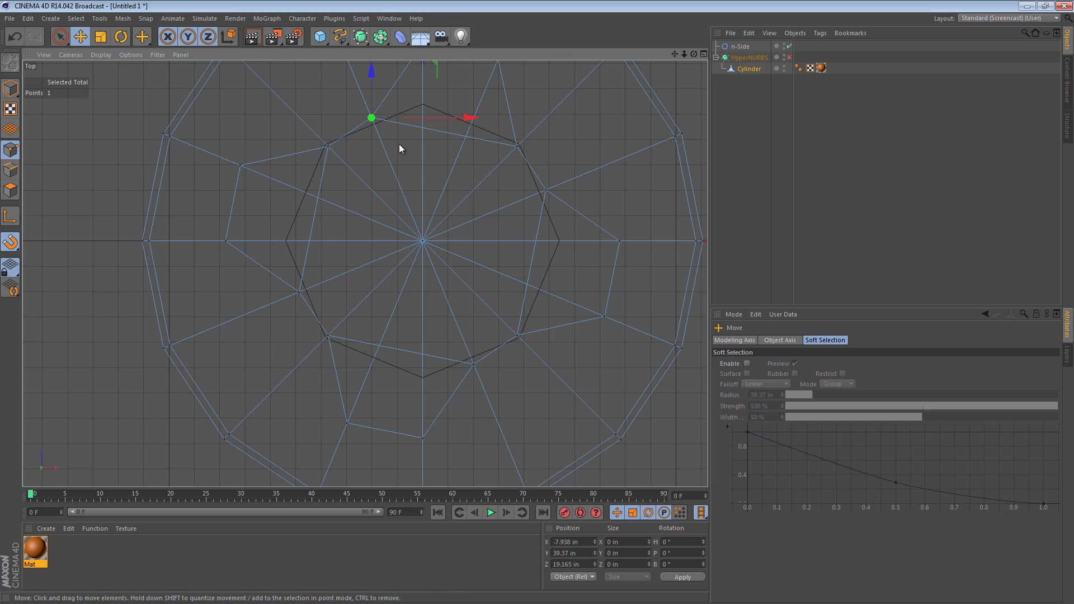
left_click_drag(401, 148, 422, 104)
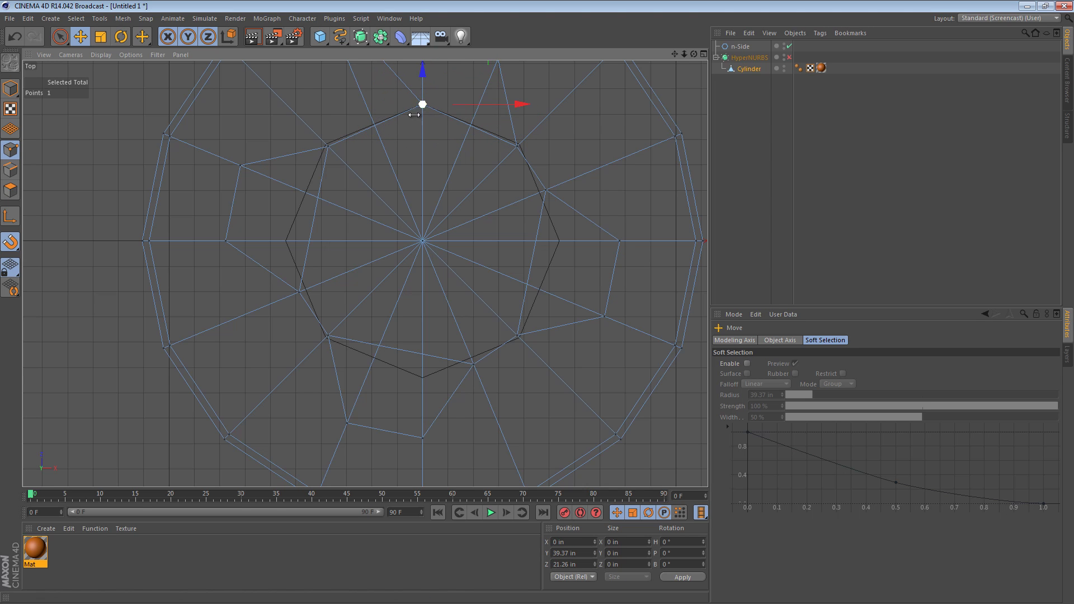
left_click(327, 146)
left_click_drag(339, 169, 328, 147)
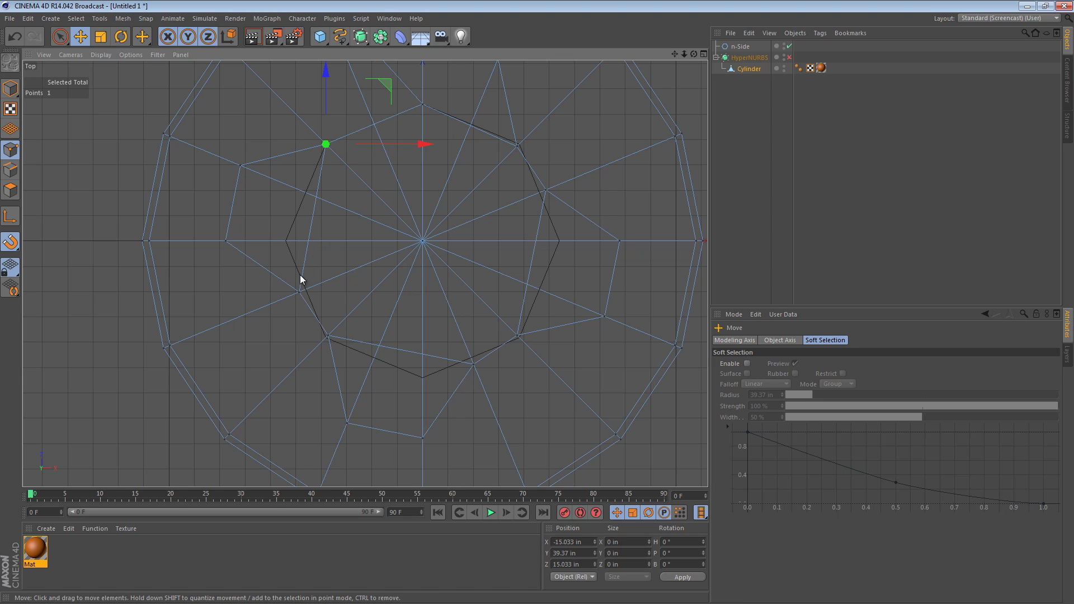
left_click(300, 292)
left_click_drag(299, 292, 286, 241)
left_click(327, 335)
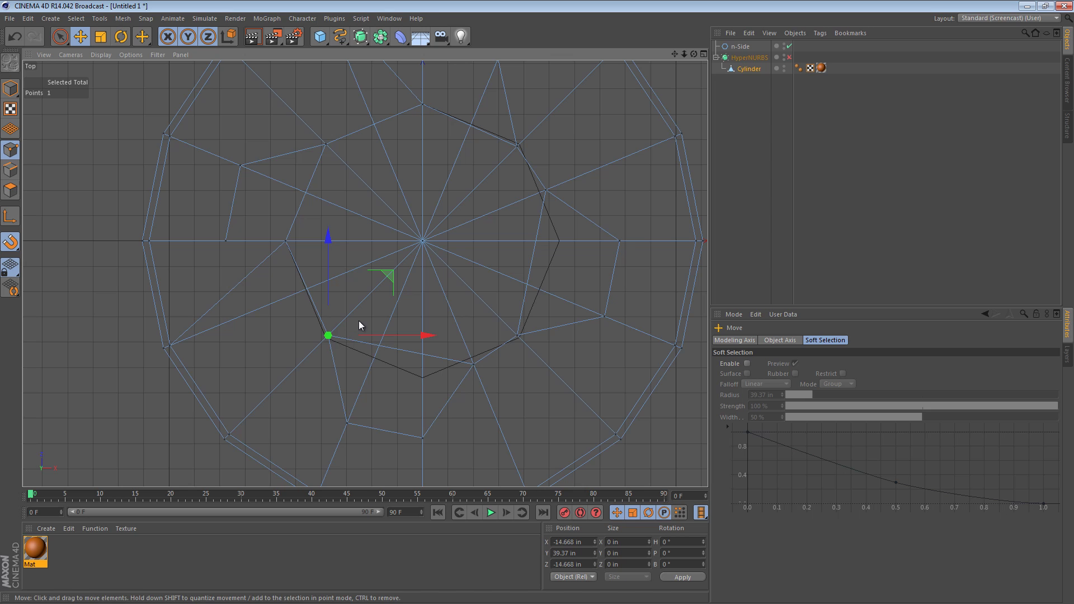
left_click_drag(360, 324, 327, 339)
Snap the remaining four opening vertices onto their octagon corners.
left_click(474, 364)
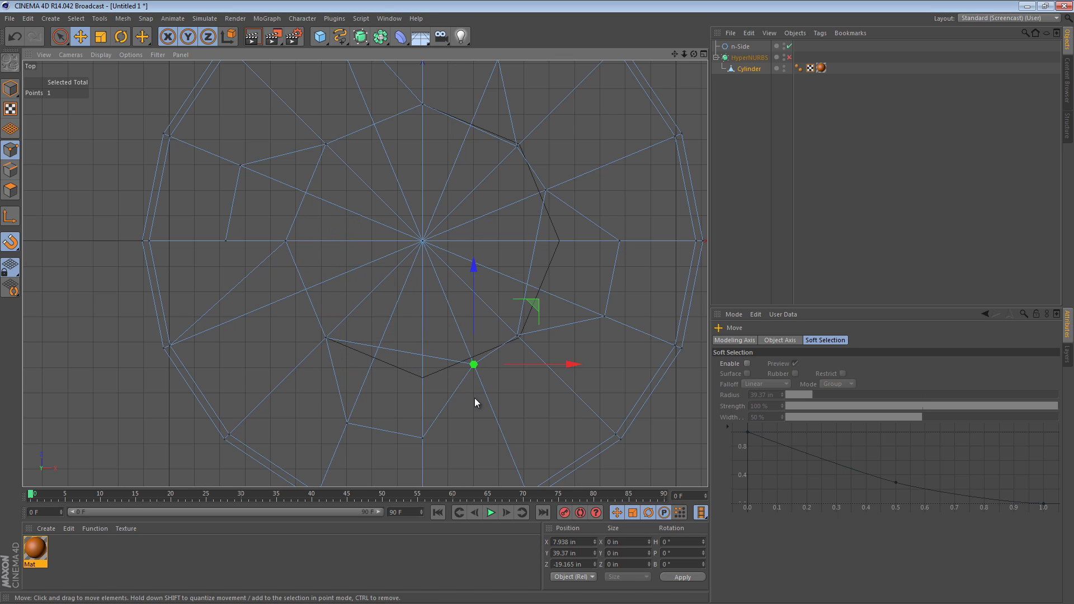
left_click_drag(474, 401, 423, 414)
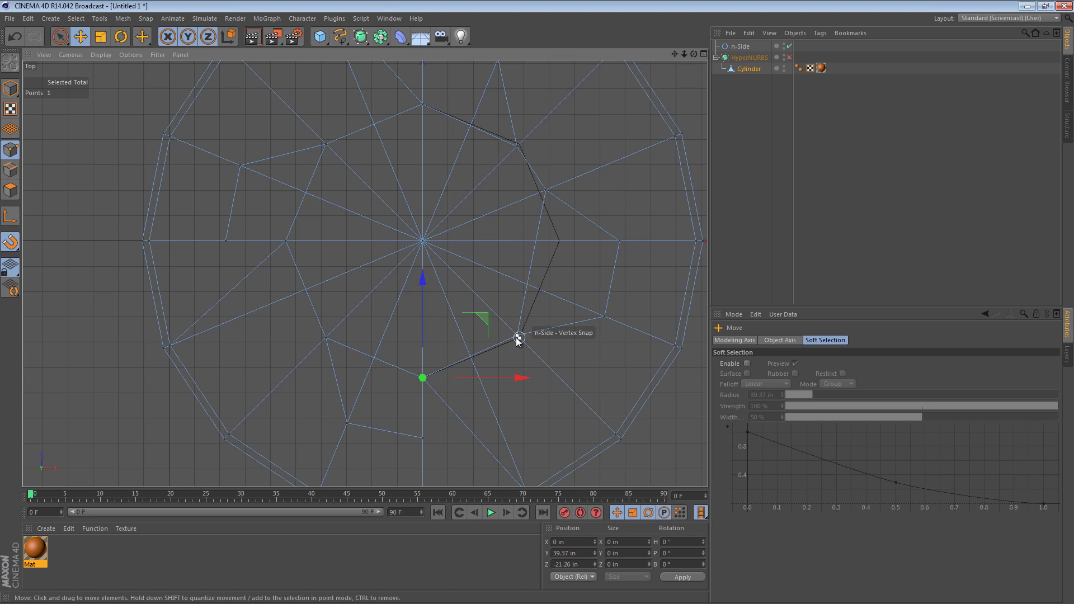
left_click(517, 338)
left_click_drag(515, 346, 520, 343)
left_click(544, 192)
left_click_drag(556, 211, 559, 241)
left_click(517, 146)
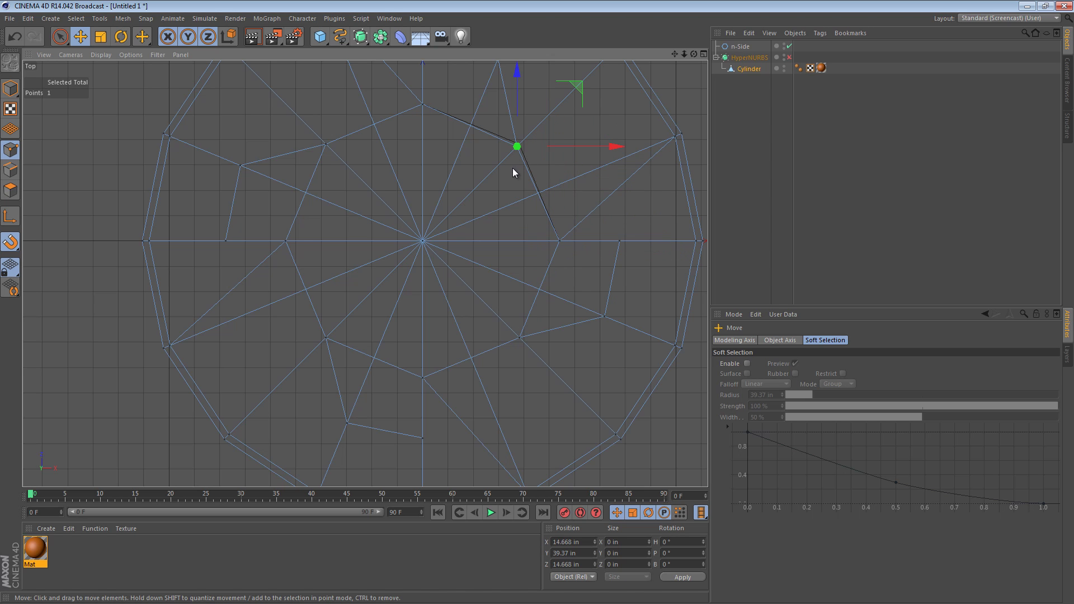
left_click_drag(515, 172, 495, 159)
key("F1")
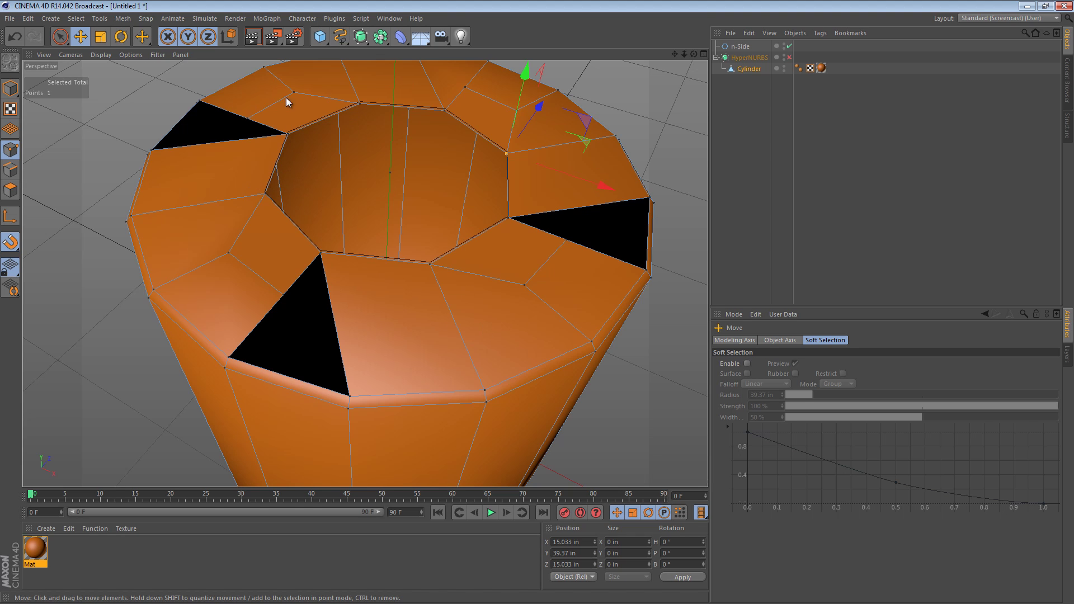
Disable the n-Side guide and reselect the Cylinder.
left_click(789, 46)
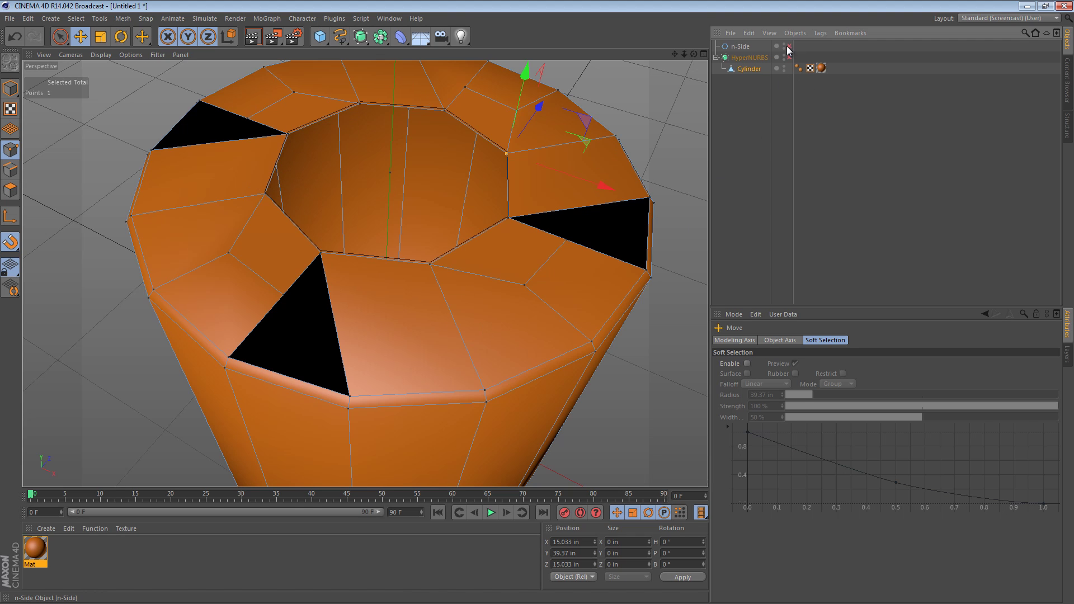
left_click(741, 69)
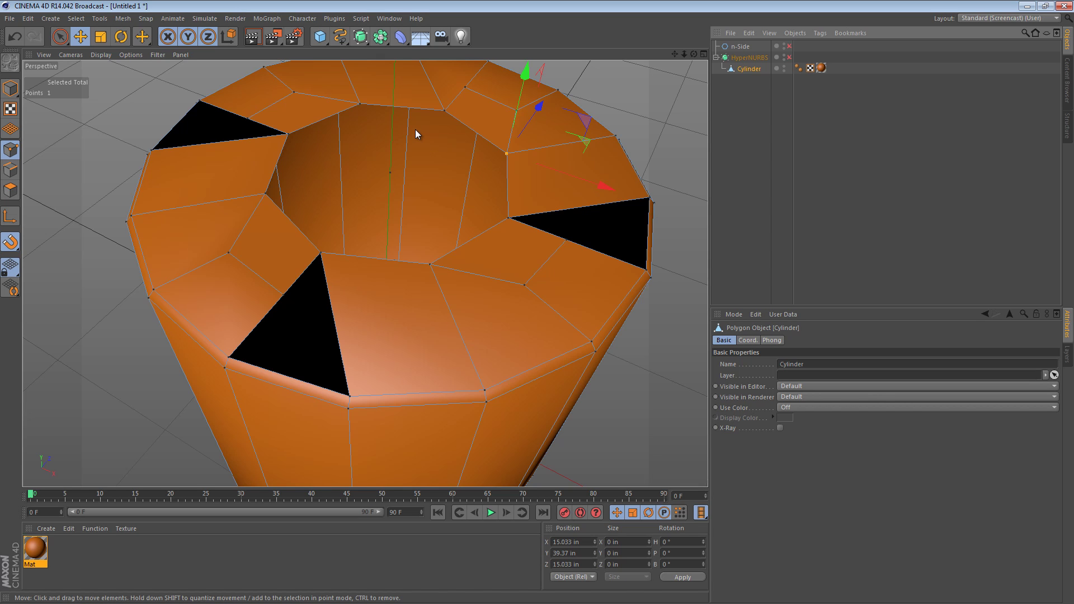
Rotate the opening's 8-edge ring about 14.7° to clear the twisted faces.
left_click(10, 170)
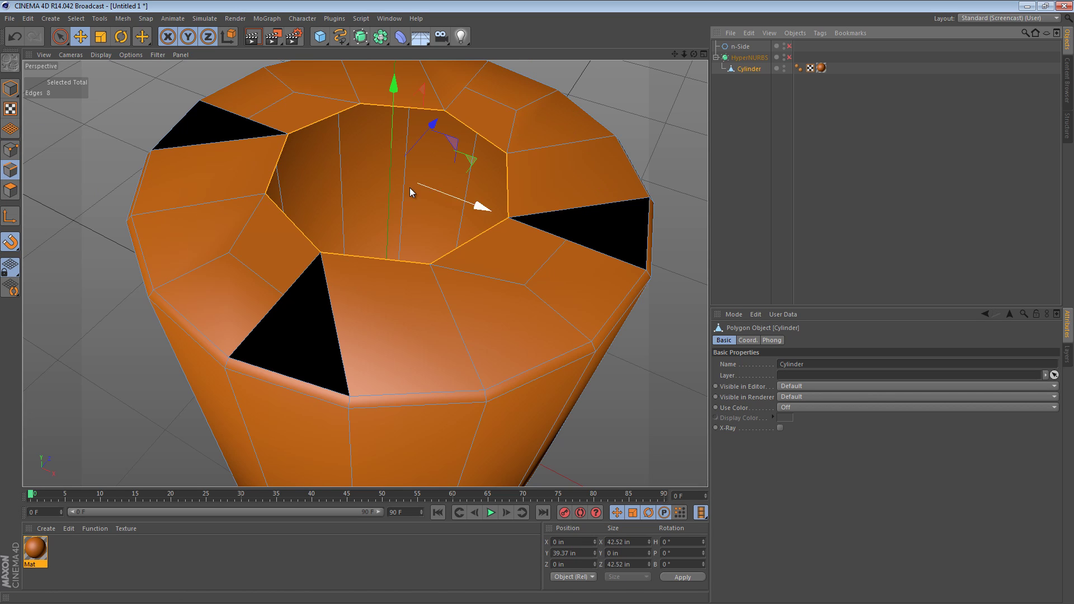
left_click_drag(445, 173, 412, 260, "alt")
key("r")
middle_click_drag(438, 253, 442, 232, "alt")
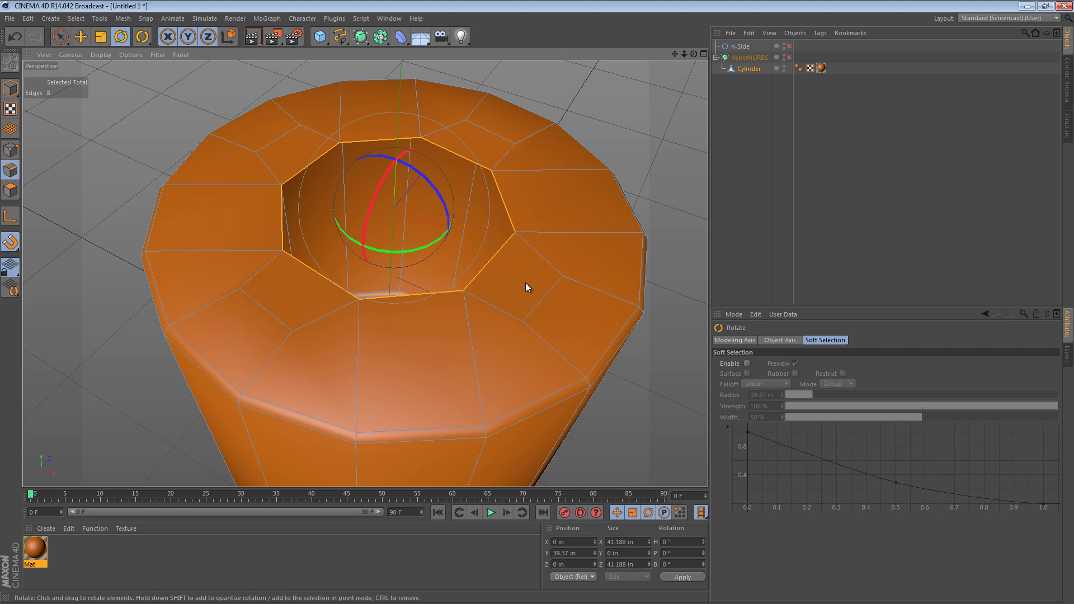
Scale four top-ring edges out to about 103%.
key("e")
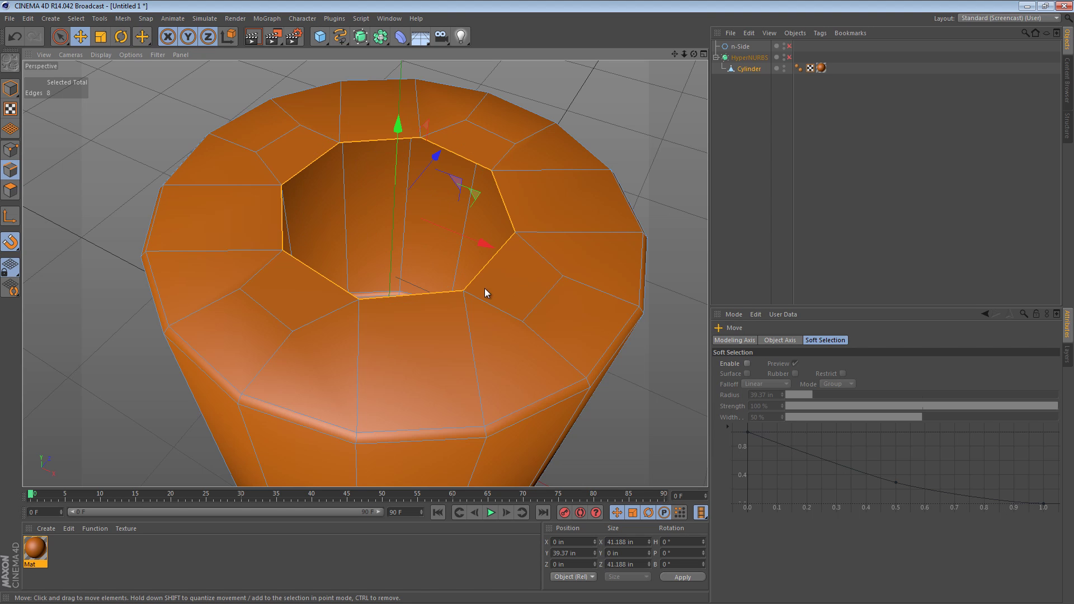
left_click(257, 305)
left_click(288, 138, "shift")
left_click(490, 130, "shift")
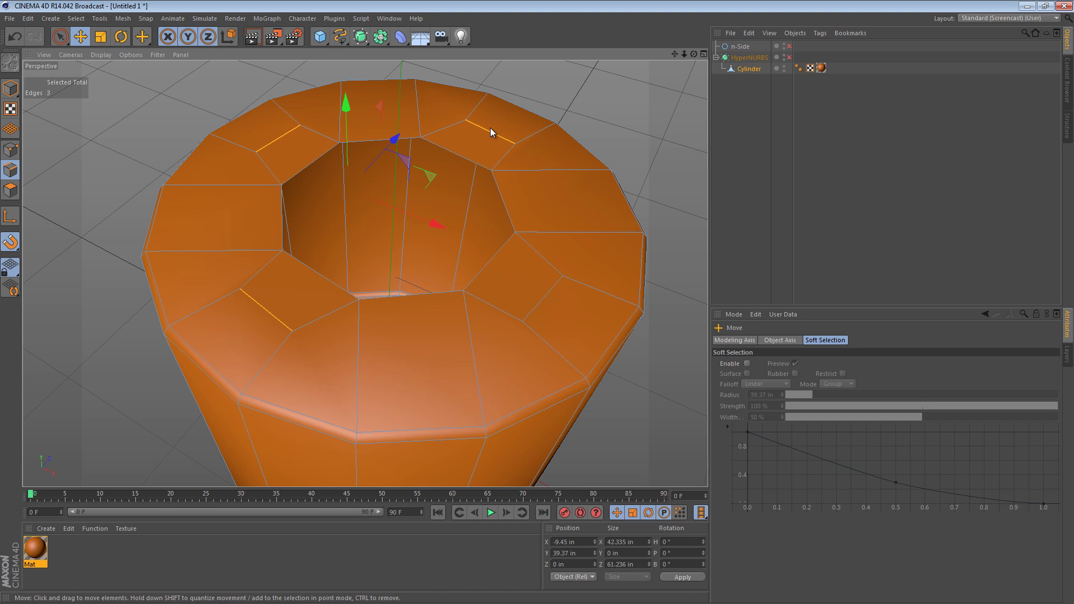
left_click(555, 288, "shift")
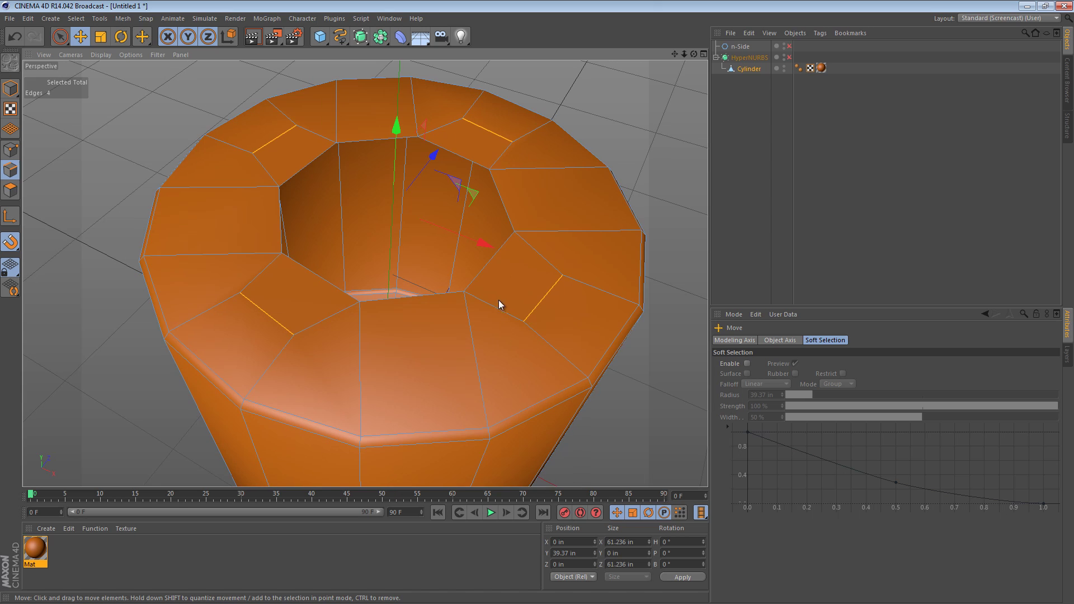
key("t")
left_click_drag(464, 216, 482, 200)
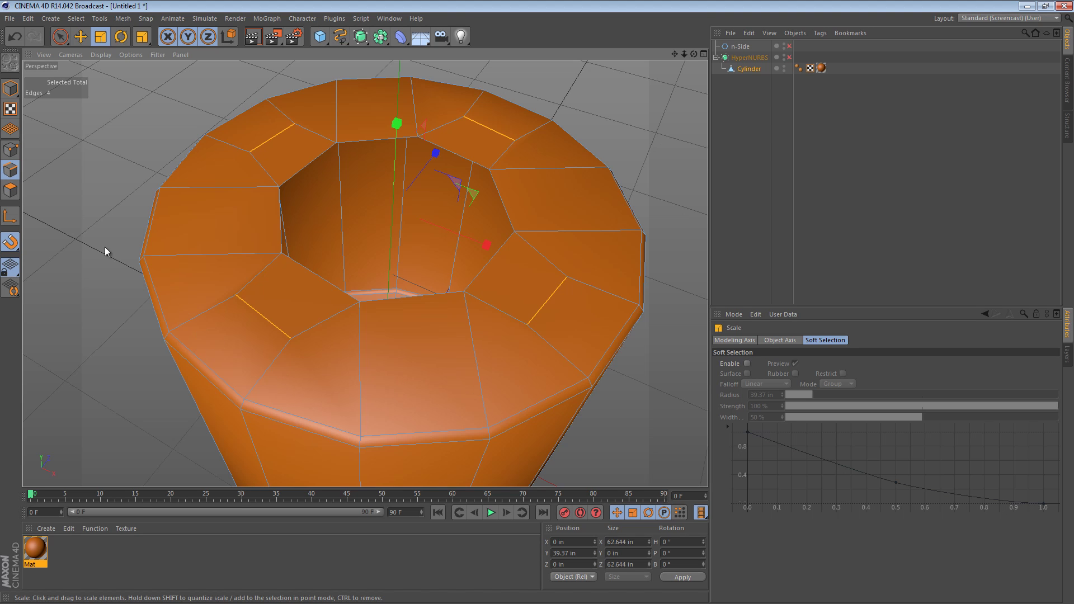
Rotate the eight points of those edges by 36.3°.
left_click(12, 155, "ctrl")
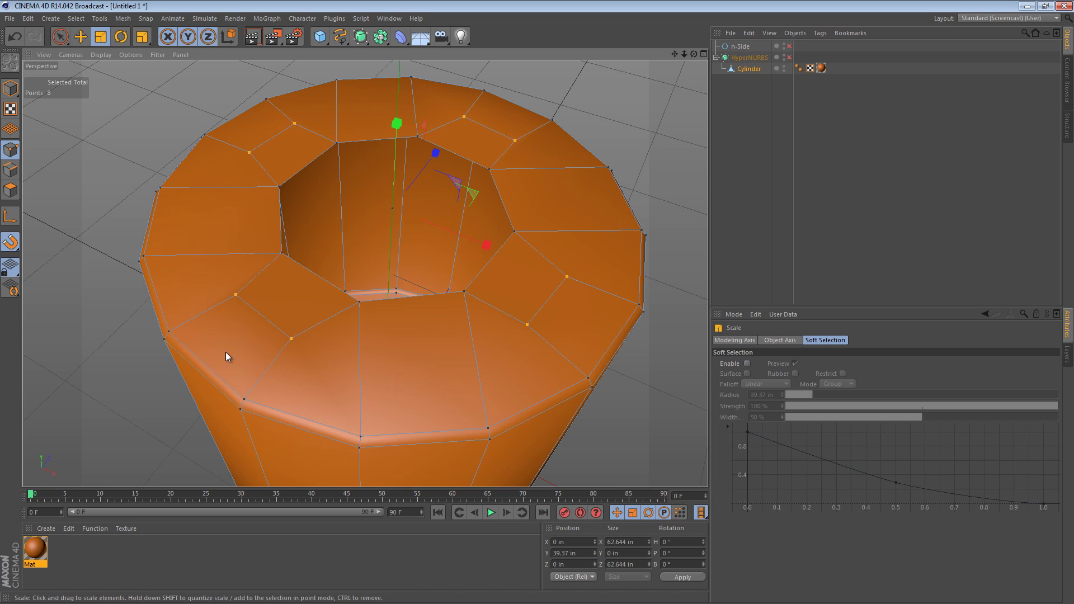
key("r")
left_click_drag(425, 245, 444, 233)
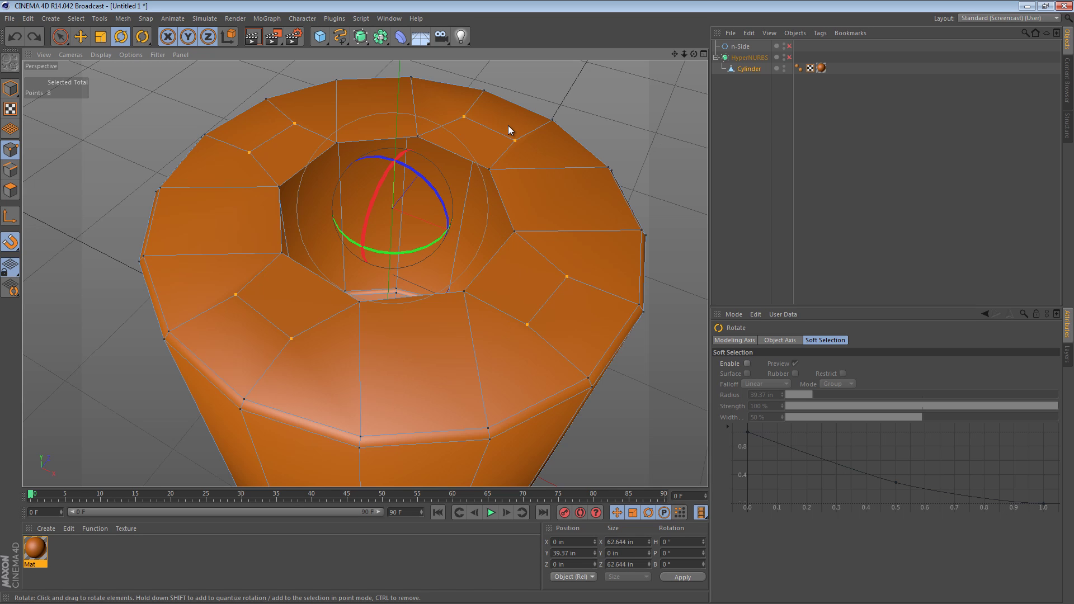
Set up the Brush tool with a smaller radius and adjusted strength.
right_click(528, 83)
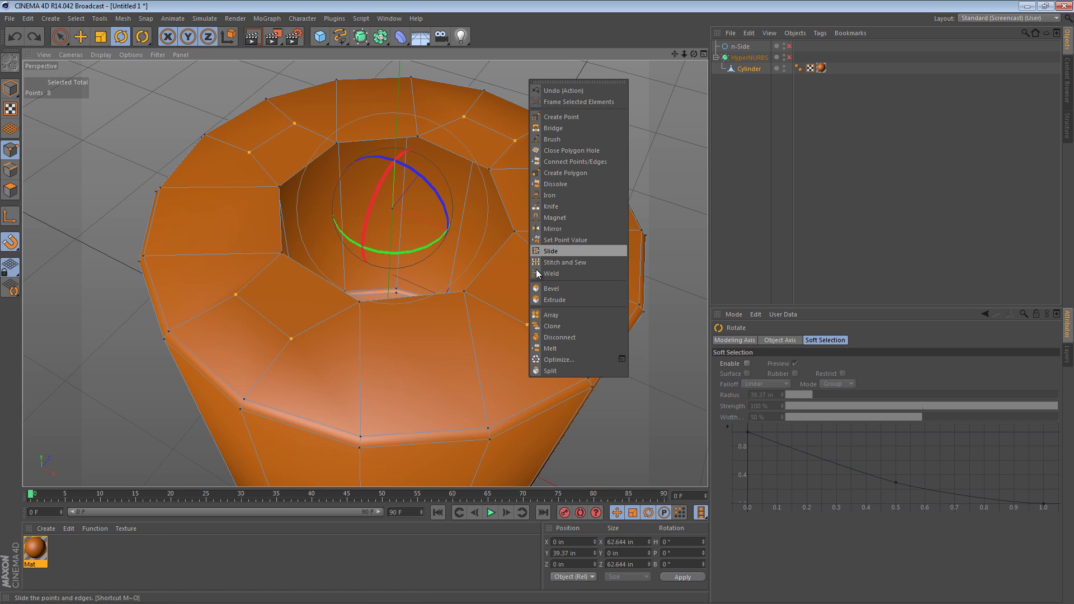
left_click(550, 139)
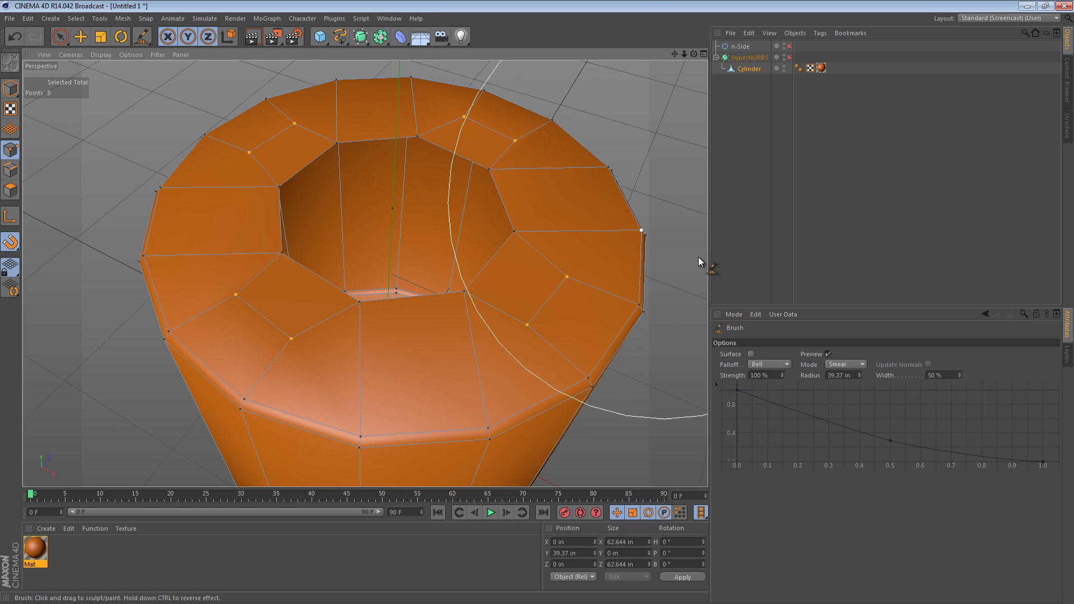
middle_click_drag(580, 229, 465, 237)
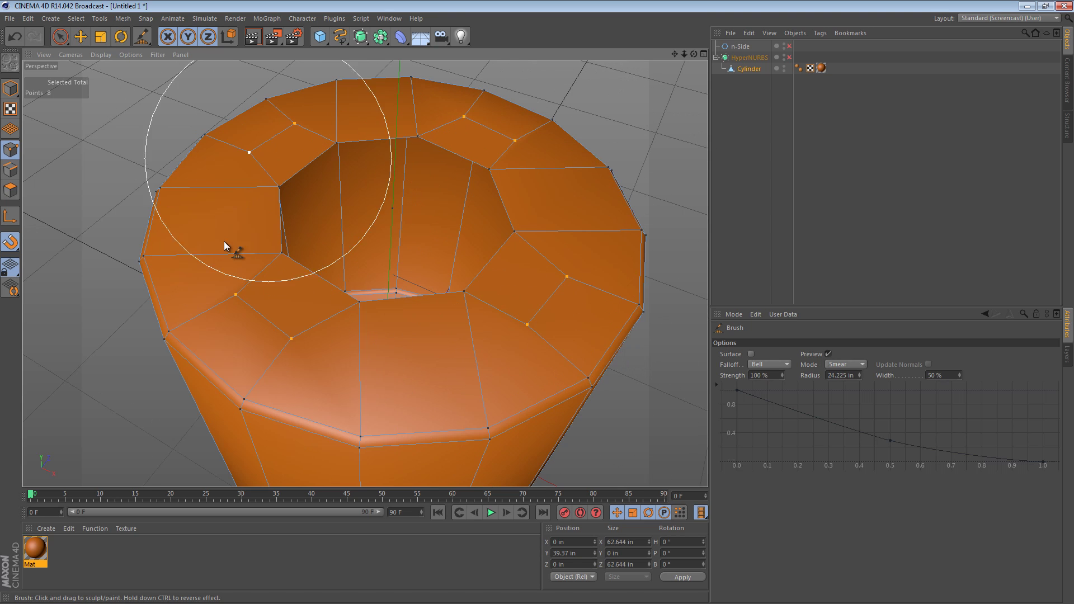
mouse_move(528, 266)
middle_mouse_down()
mouse_move(532, 211)
mouse_move(532, 302)
middle_mouse_up()
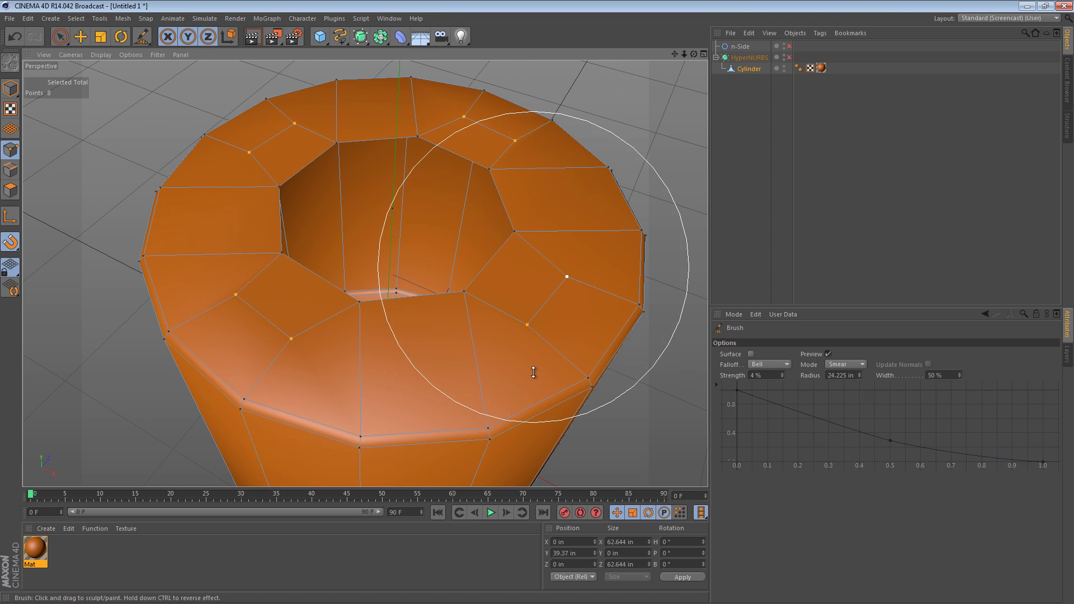
middle_click_drag(534, 372, 533, 191)
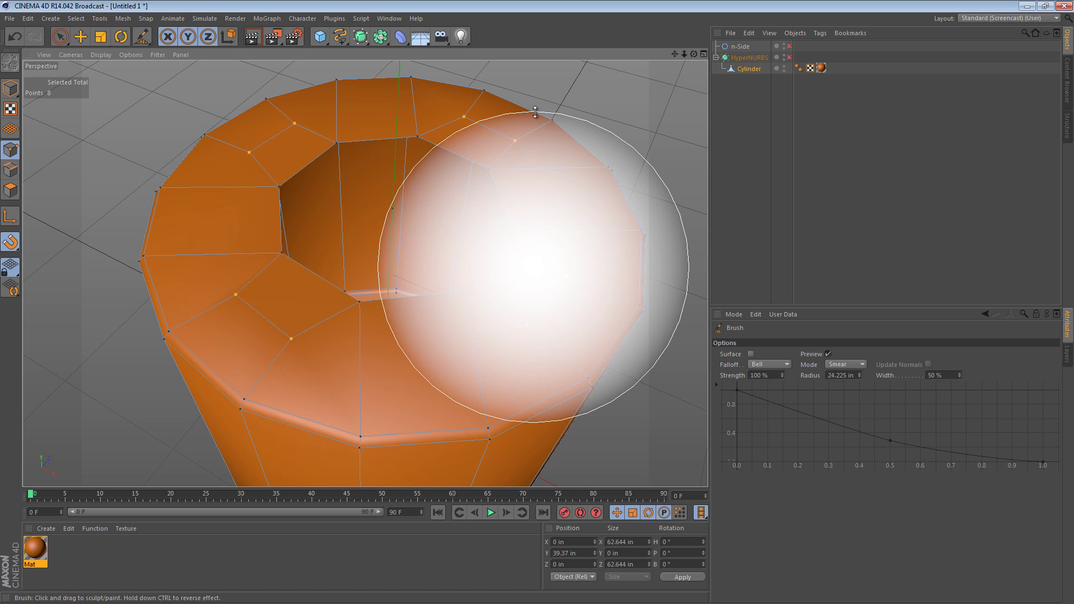
mouse_move(535, 112)
middle_mouse_down()
mouse_move(546, 218)
mouse_move(518, 235)
mouse_move(542, 234)
middle_mouse_up()
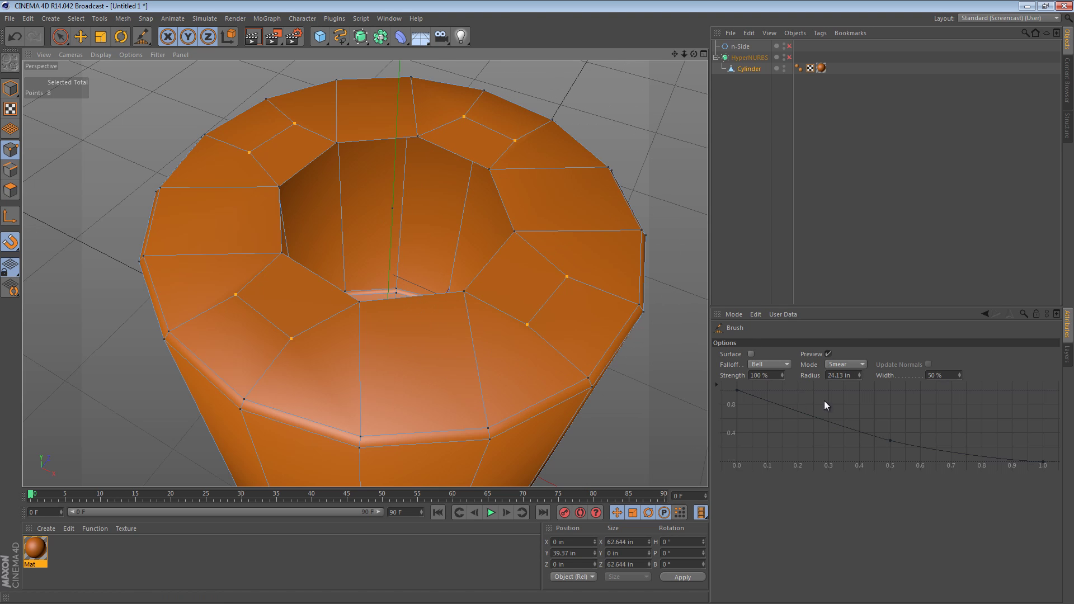
Undo an accidental smear, then brush the top ring in Smooth mode at 10%.
mouse_move(516, 324)
left_mouse_down()
mouse_move(335, 115)
mouse_move(599, 336)
mouse_move(262, 414)
left_mouse_up()
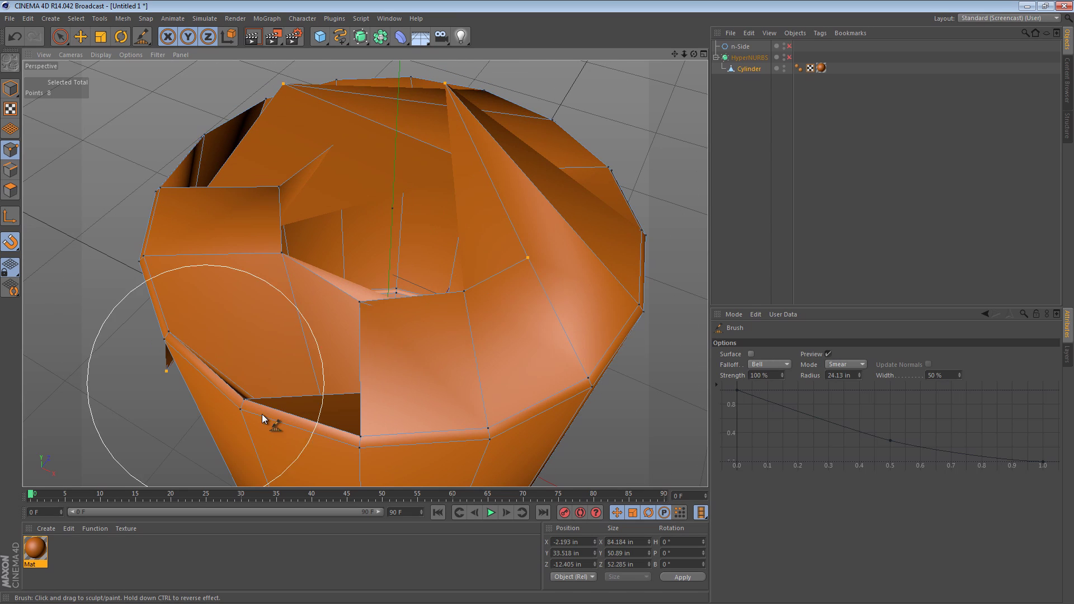
key("ctrl+z")
left_click(845, 364)
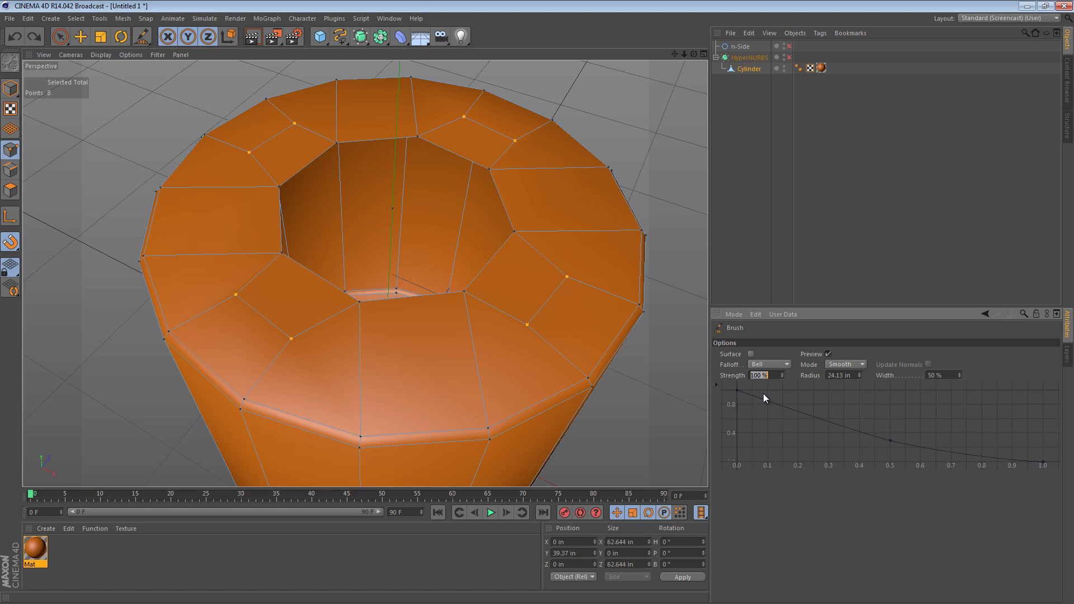
mouse_move(487, 310)
left_mouse_down()
mouse_move(551, 265)
mouse_move(543, 293)
mouse_move(468, 343)
mouse_move(376, 366)
mouse_move(269, 338)
mouse_move(232, 299)
mouse_move(262, 337)
mouse_move(243, 270)
mouse_move(255, 200)
mouse_move(303, 130)
mouse_move(272, 154)
mouse_move(289, 139)
mouse_move(459, 134)
mouse_move(504, 149)
mouse_move(429, 117)
mouse_move(496, 138)
mouse_move(149, 123)
left_mouse_up()
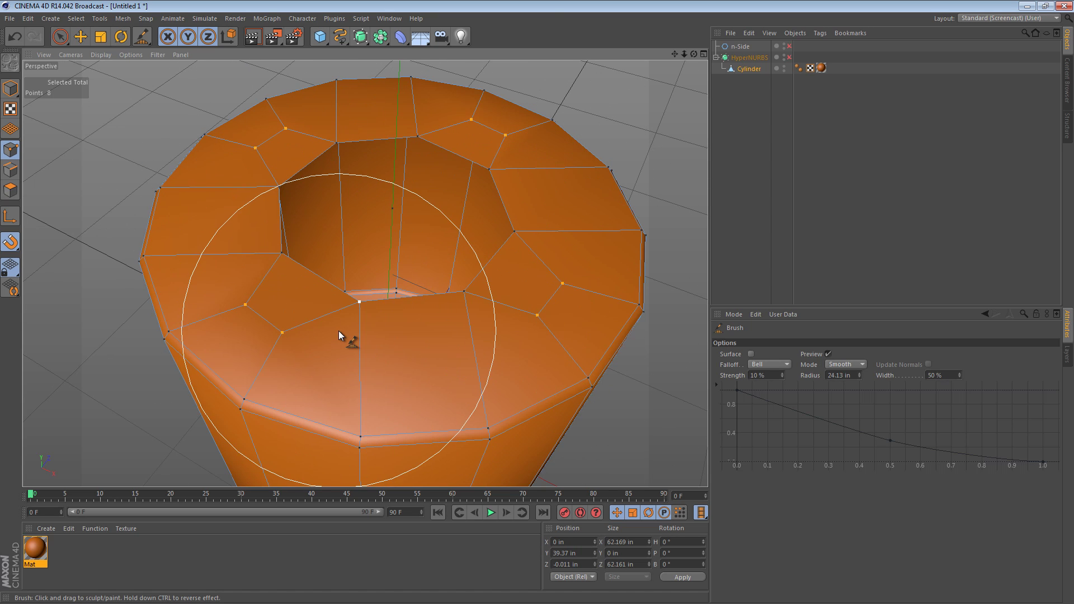
Close the cylinder's top opening with Close Polygon Hole in Polygon mode.
left_click(9, 191)
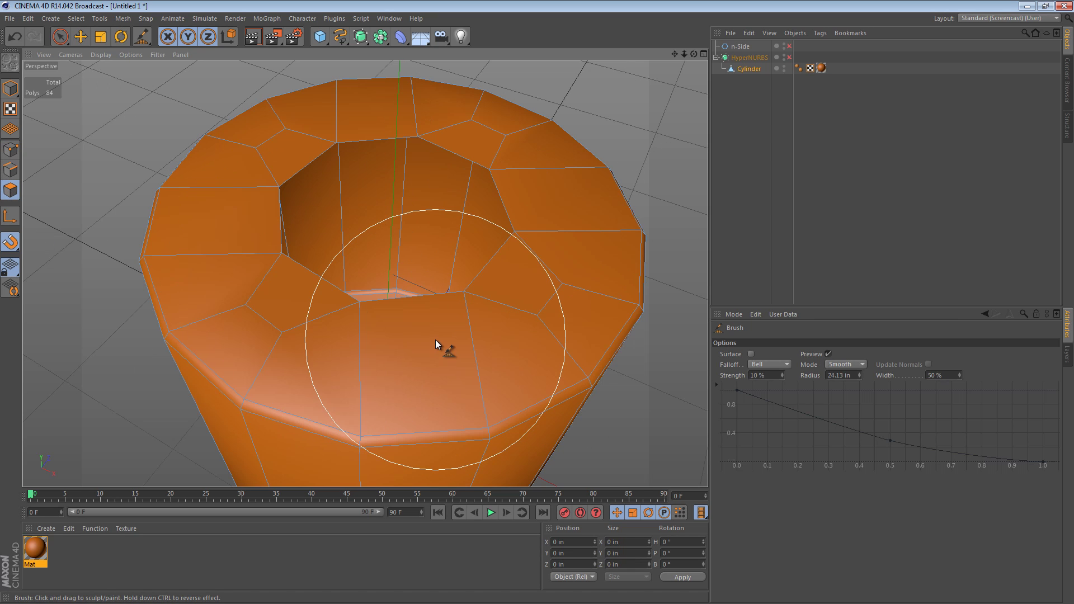
key("m")
key("d")
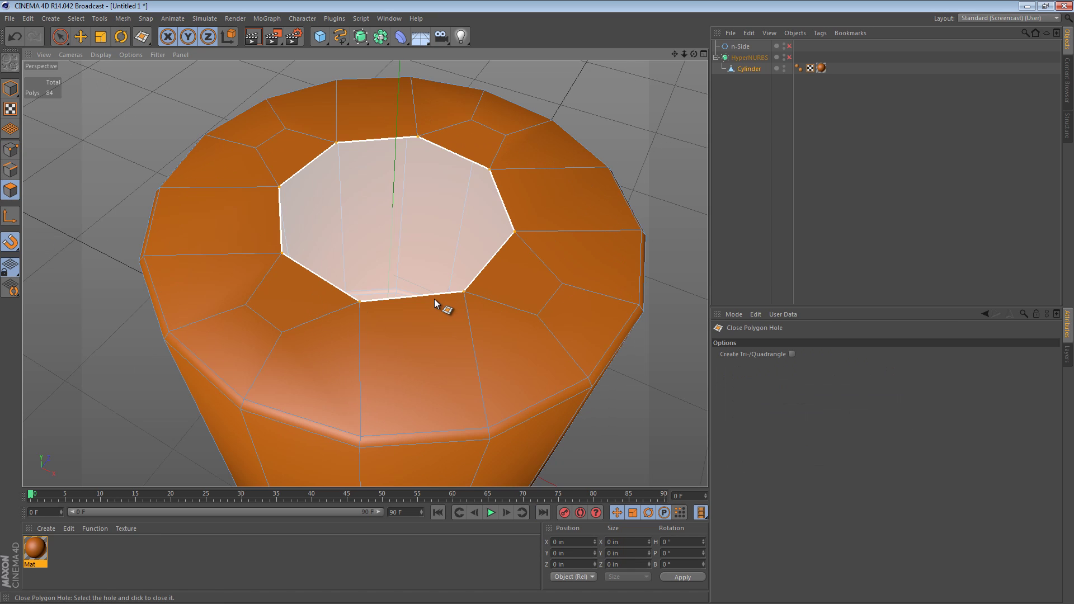
left_click(445, 305)
Raise and inset the top polygon, extrude a neck, and delete its top polygons.
key("e")
left_click(418, 237)
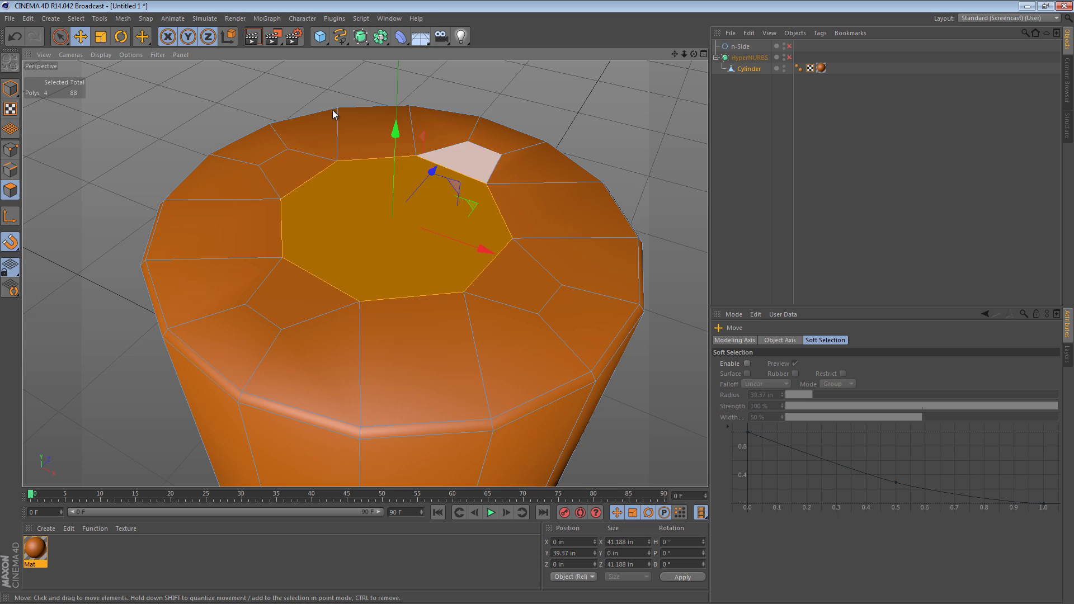
left_click_drag(396, 130, 394, 69)
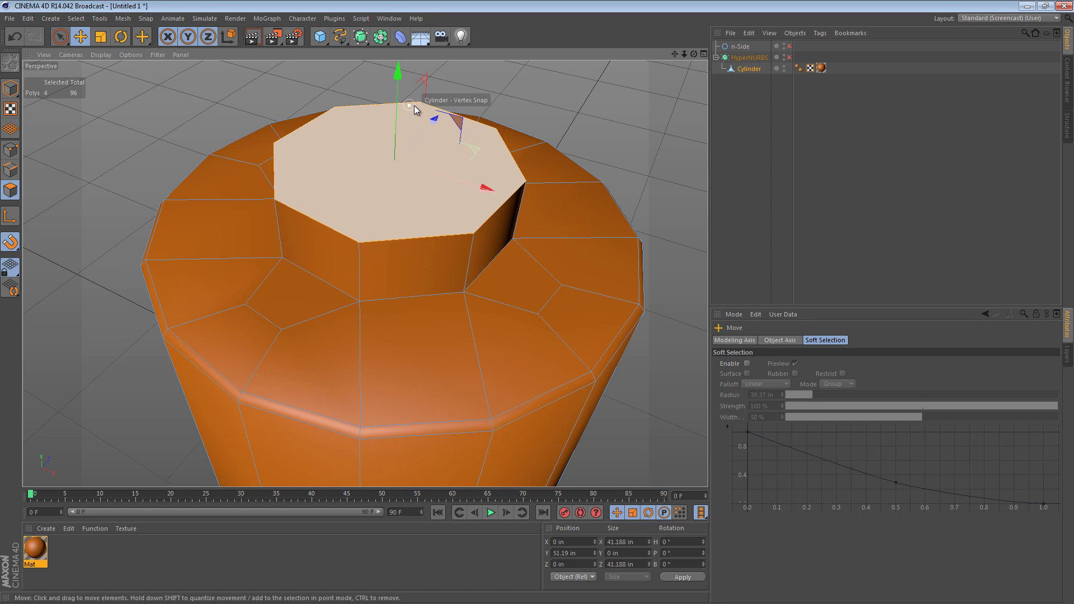
key("t")
left_click_drag(553, 123, 536, 324, "ctrl")
key("e")
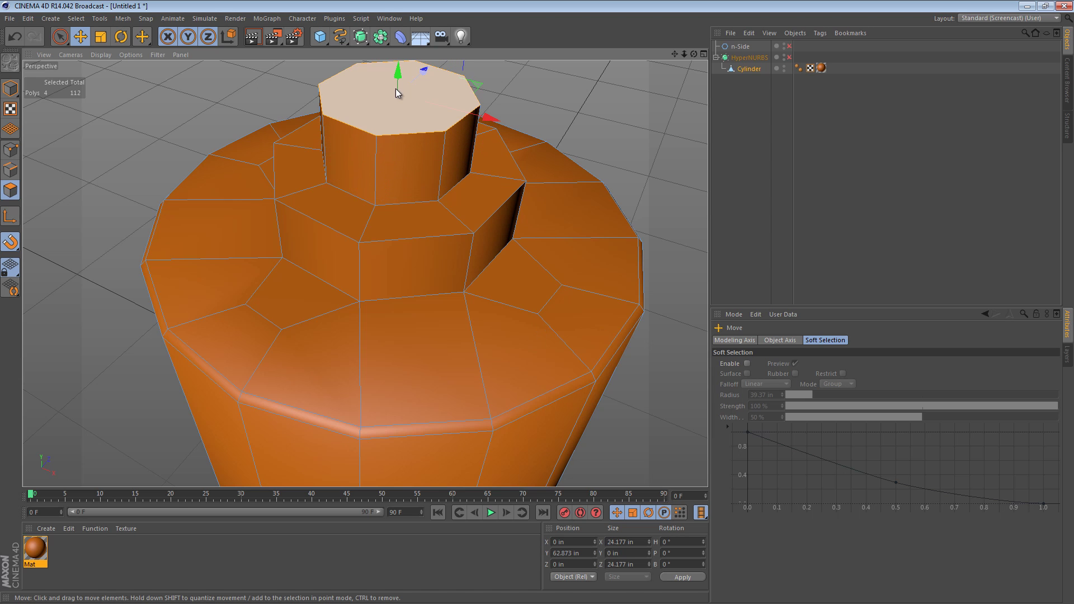
key("Delete")
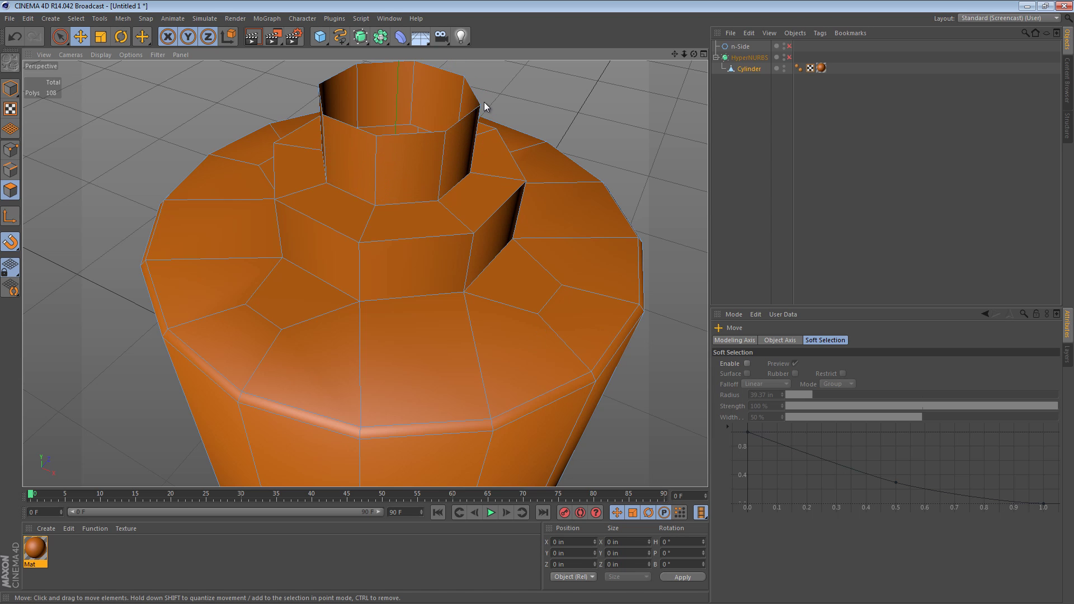
Enable HyperNURBS and orbit around the rounded bottle to inspect it.
left_click(789, 57)
scroll(515, 293, "down", 2)
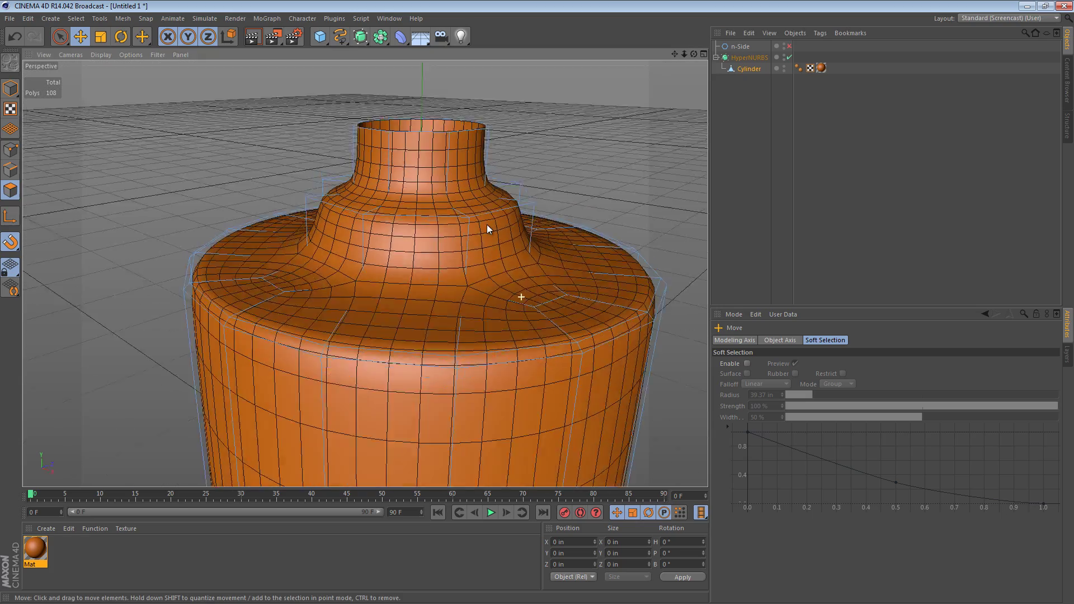
left_click_drag(487, 224, 539, 239, "alt")
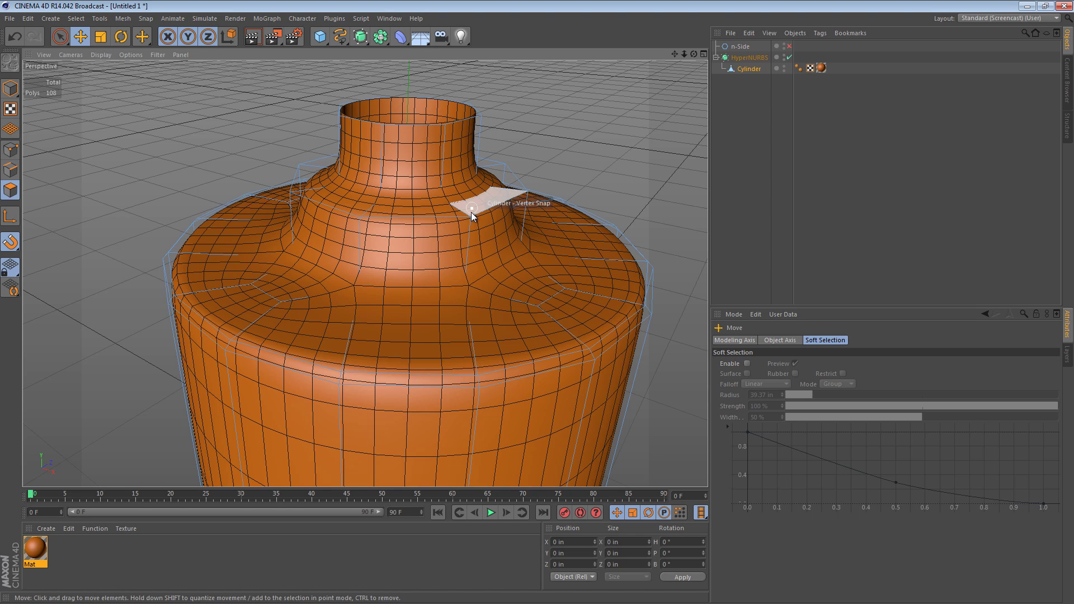
left_click(741, 69)
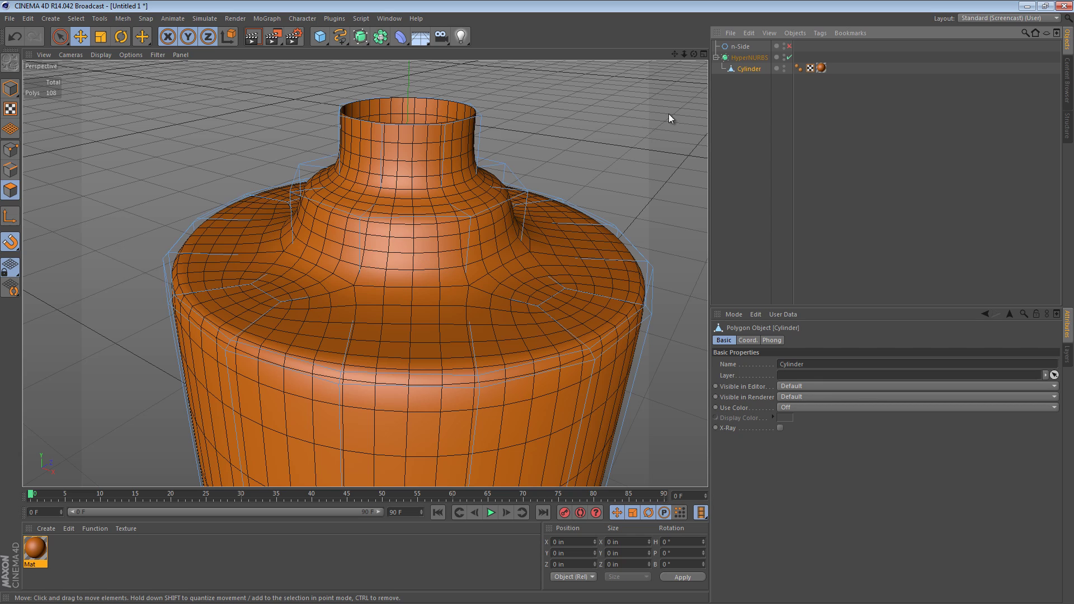
Add four Knife loop cuts on the neck tiers with HyperNURBS off, then re-enable it.
left_click(789, 58)
key("k")
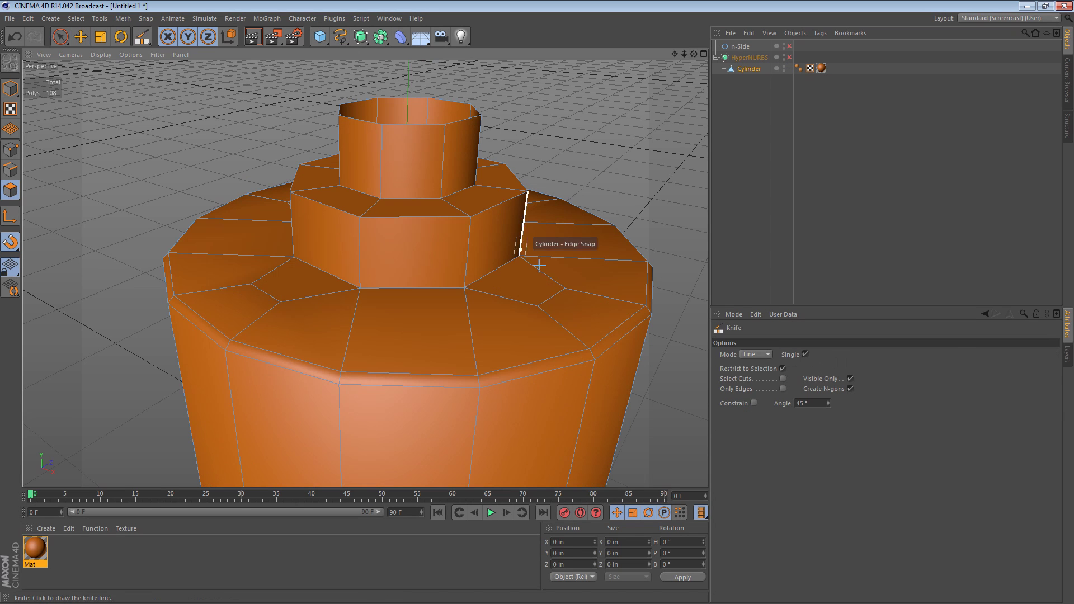
left_click(755, 354)
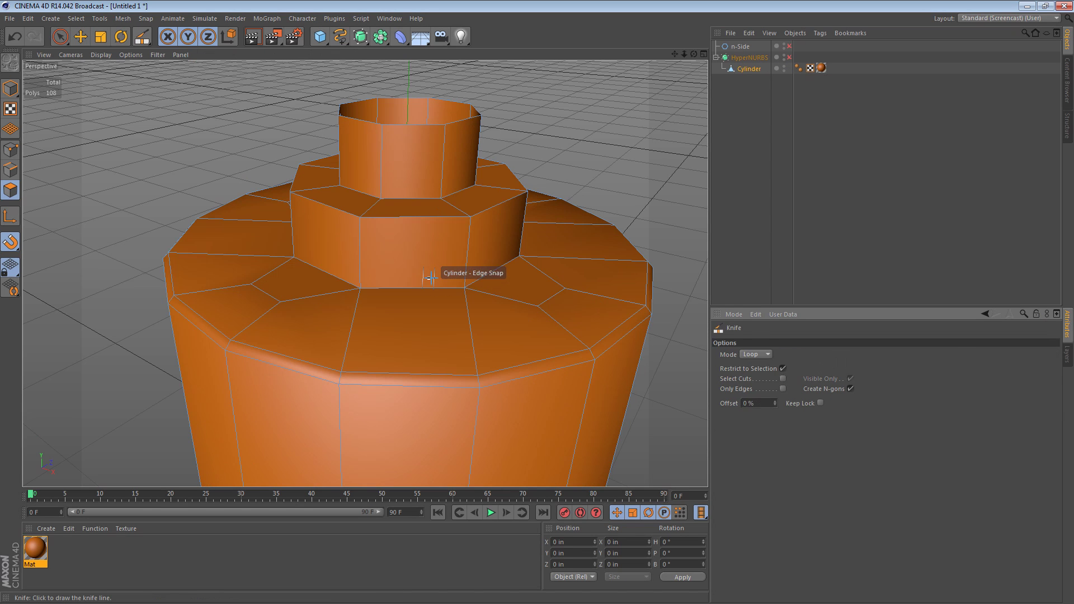
left_click(466, 279)
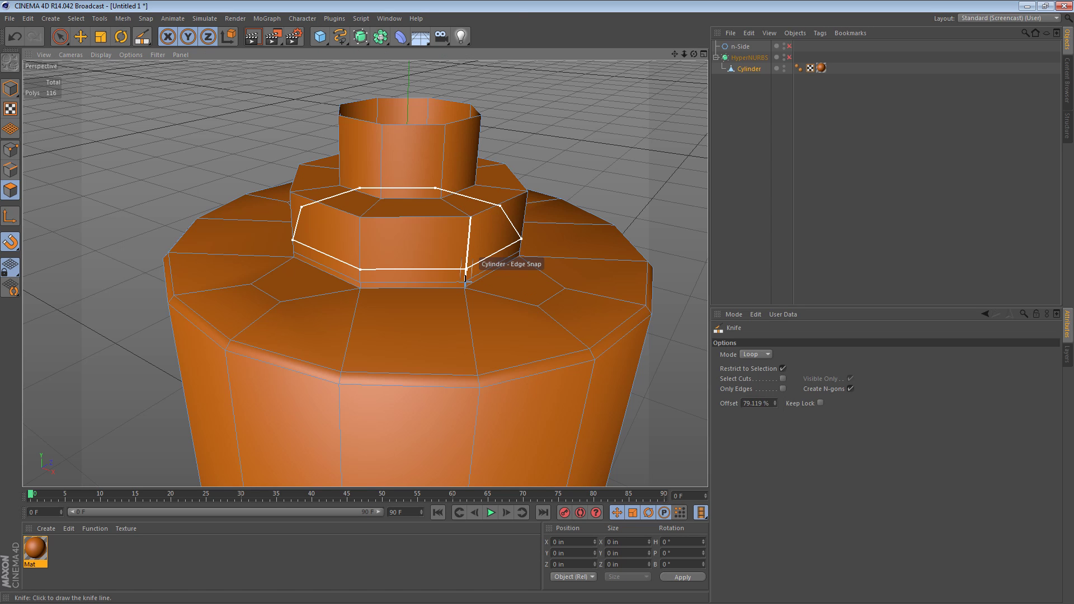
left_click(360, 221)
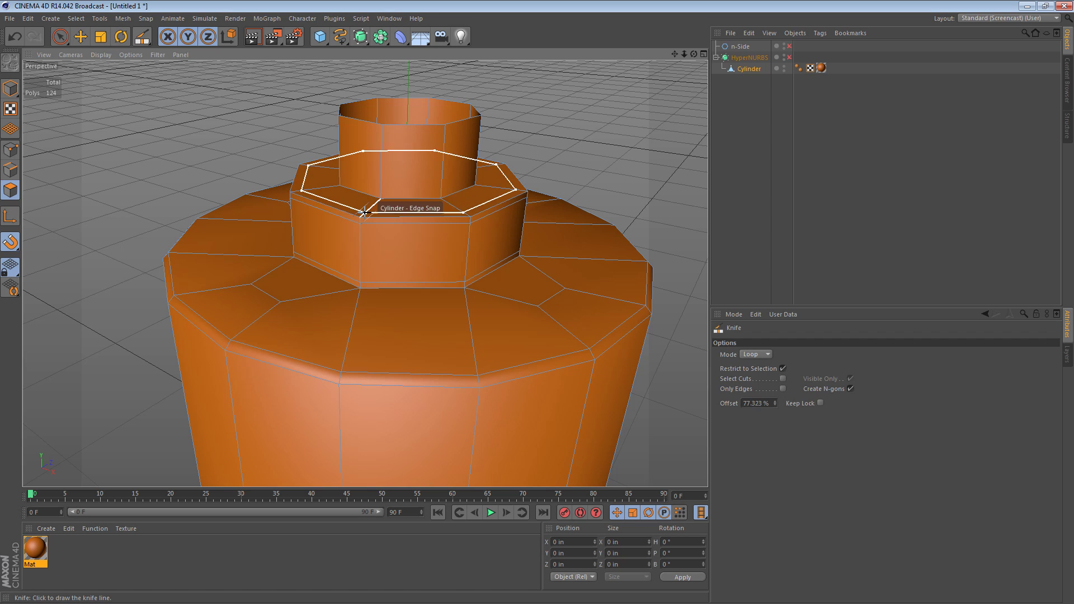
left_click(364, 212)
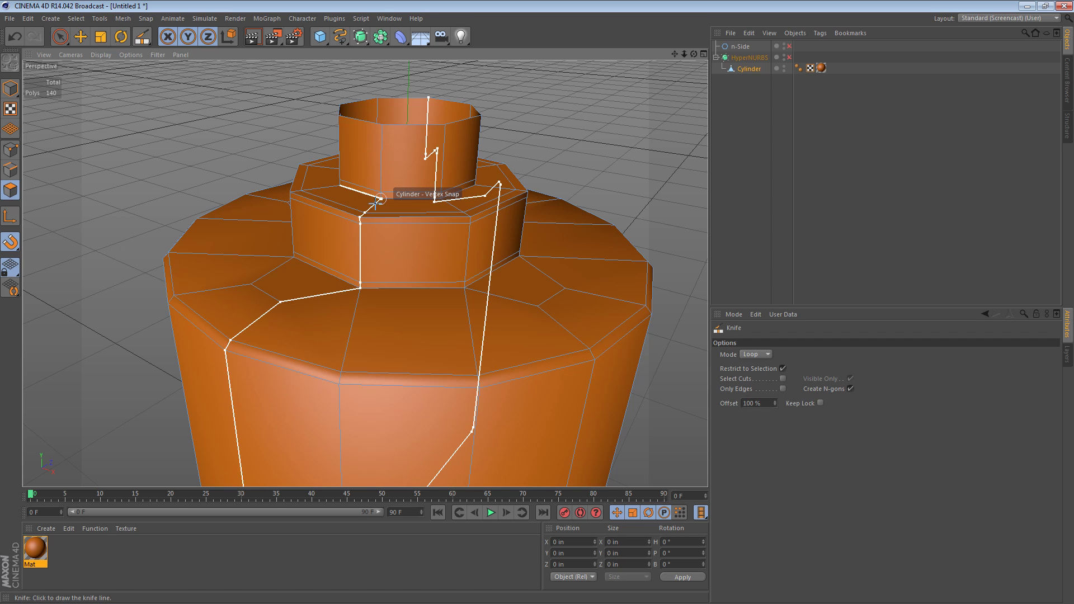
left_click(375, 203)
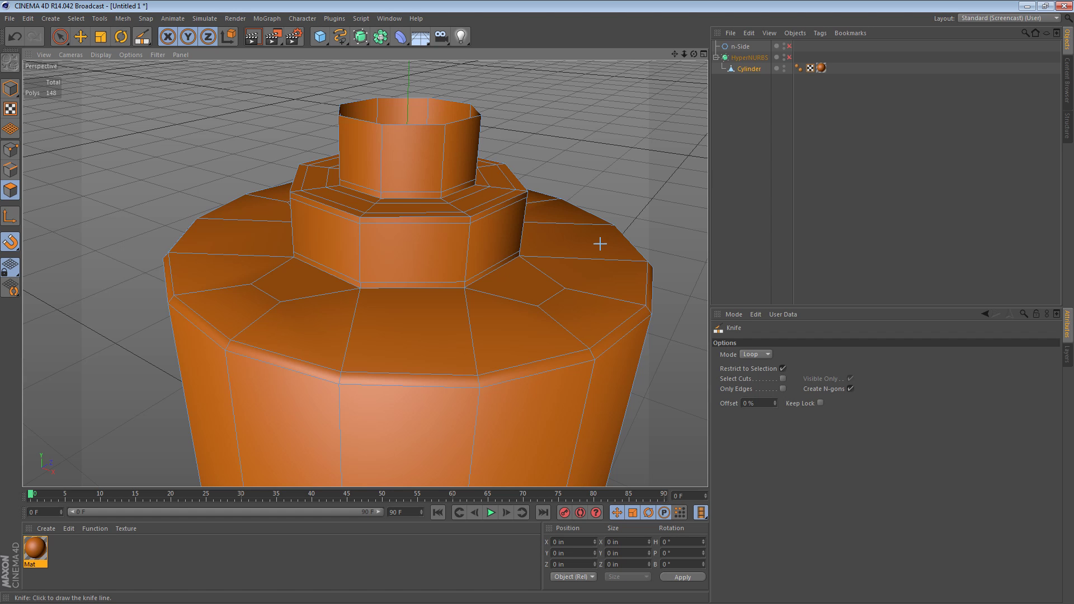
left_click(789, 58)
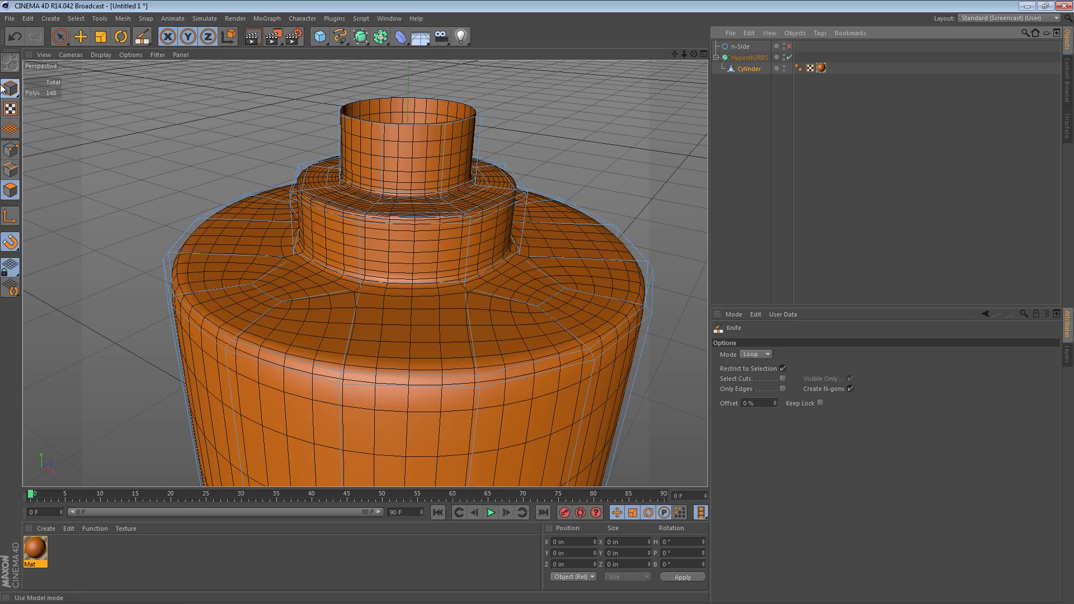
Switch to Model mode, deselect the Cylinder, and frame the whole bottle at a level angle.
left_click(9, 88)
left_click(220, 107)
scroll(630, 280, "down", 5)
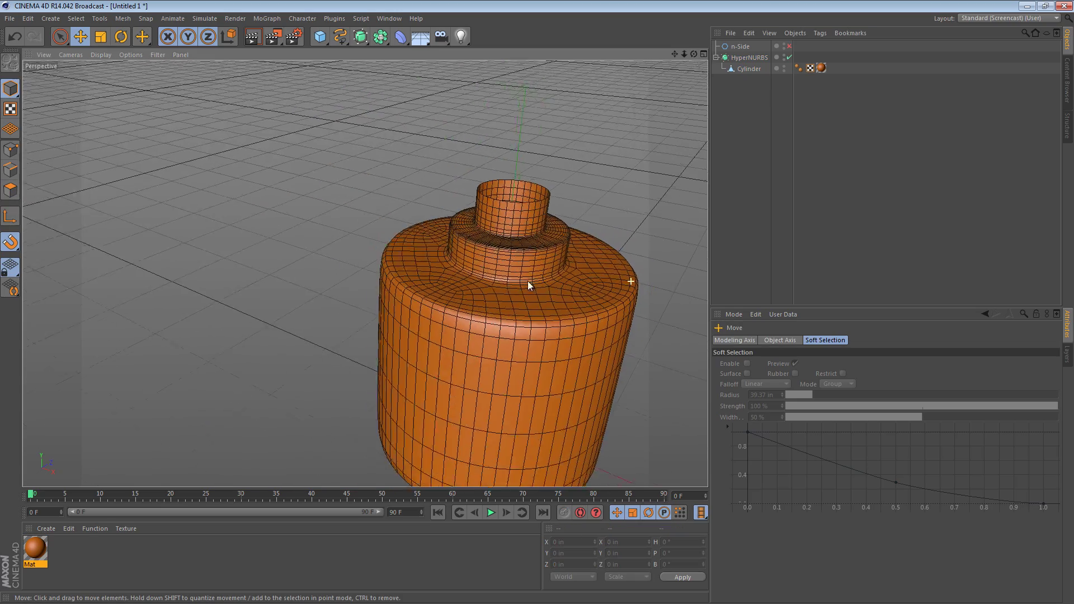
mouse_move(528, 280)
left_mouse_down("alt")
mouse_move(451, 250)
mouse_move(448, 224)
mouse_move(451, 376)
mouse_move(459, 223)
mouse_move(441, 163)
mouse_move(288, 210)
mouse_move(527, 226)
mouse_move(515, 219)
left_mouse_up("alt")
left_click_drag(485, 271, 386, 178, "alt")
Disable the HyperNURBS object and set the display to Gouraud Shading (Lines).
left_click(403, 203)
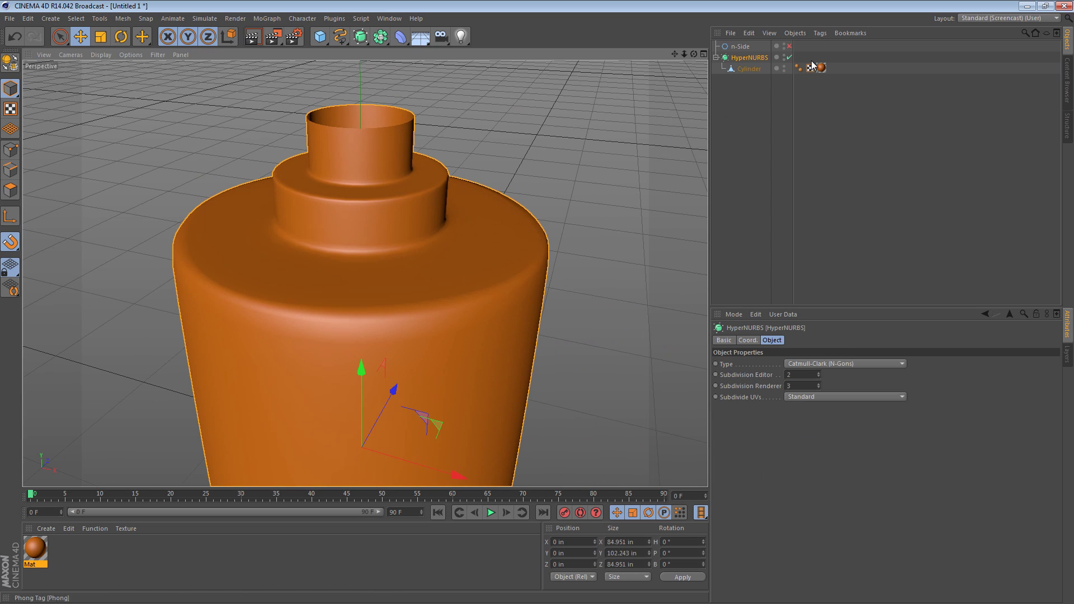
left_click(789, 57)
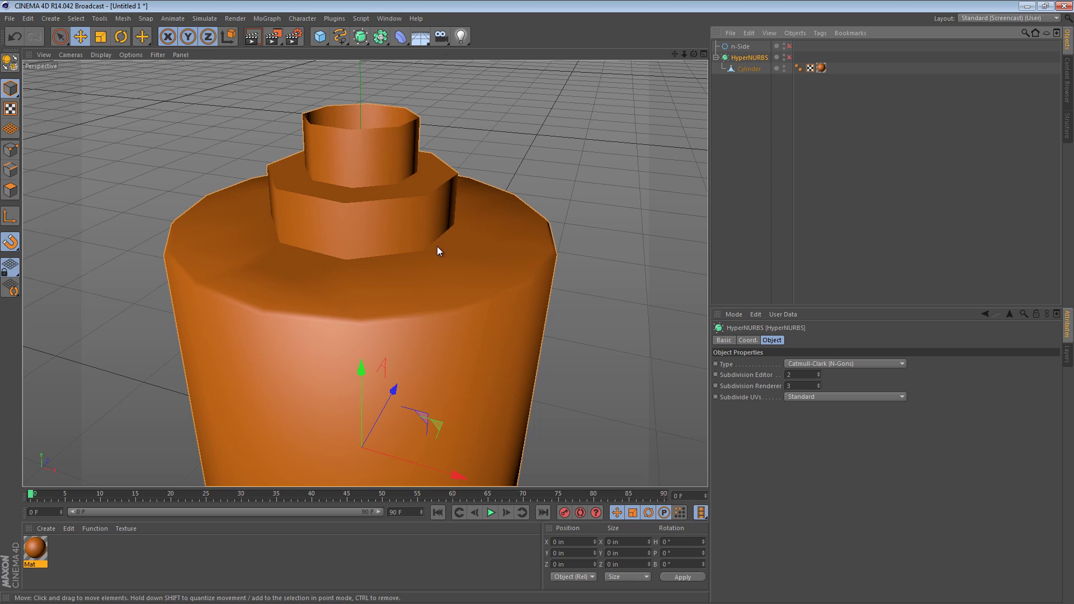
key("n")
key("b")
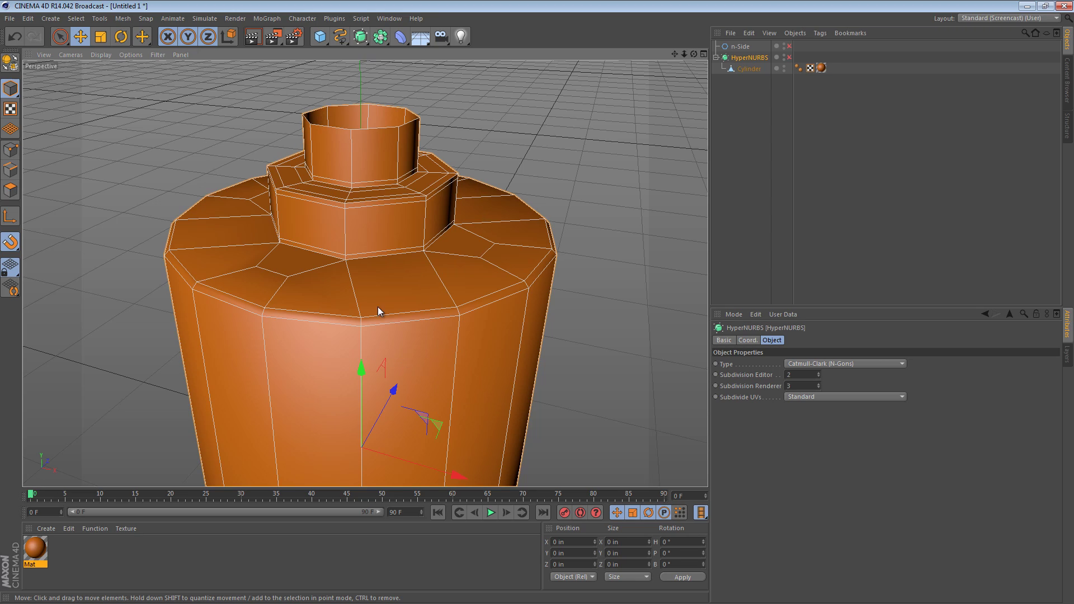
left_click_drag(377, 307, 421, 310, "alt")
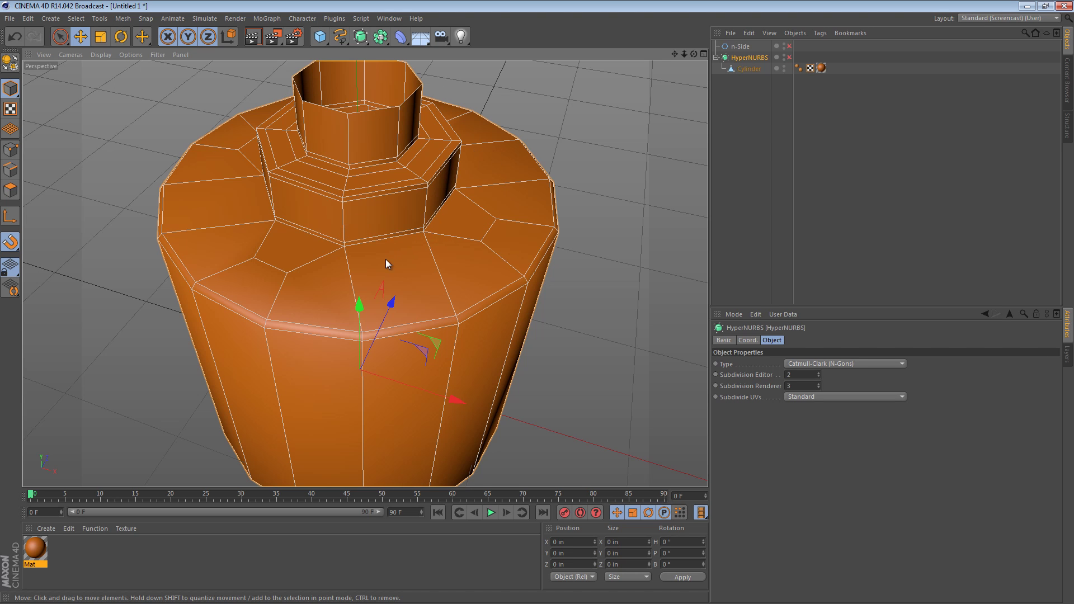
mouse_move(379, 251)
left_mouse_down("alt")
mouse_move(371, 218)
mouse_move(384, 247)
mouse_move(376, 266)
left_mouse_up("alt")
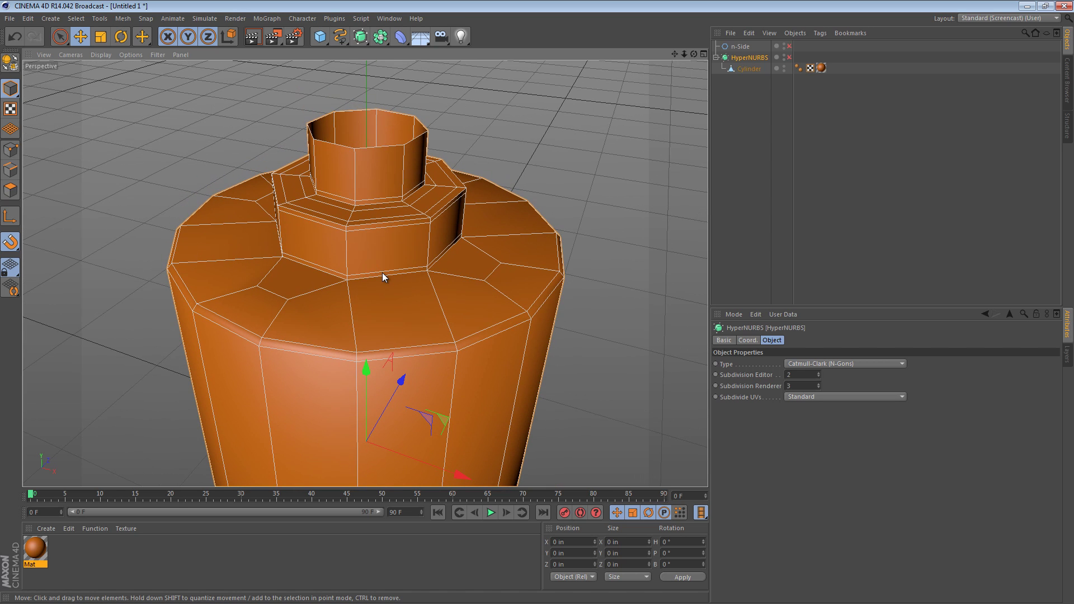